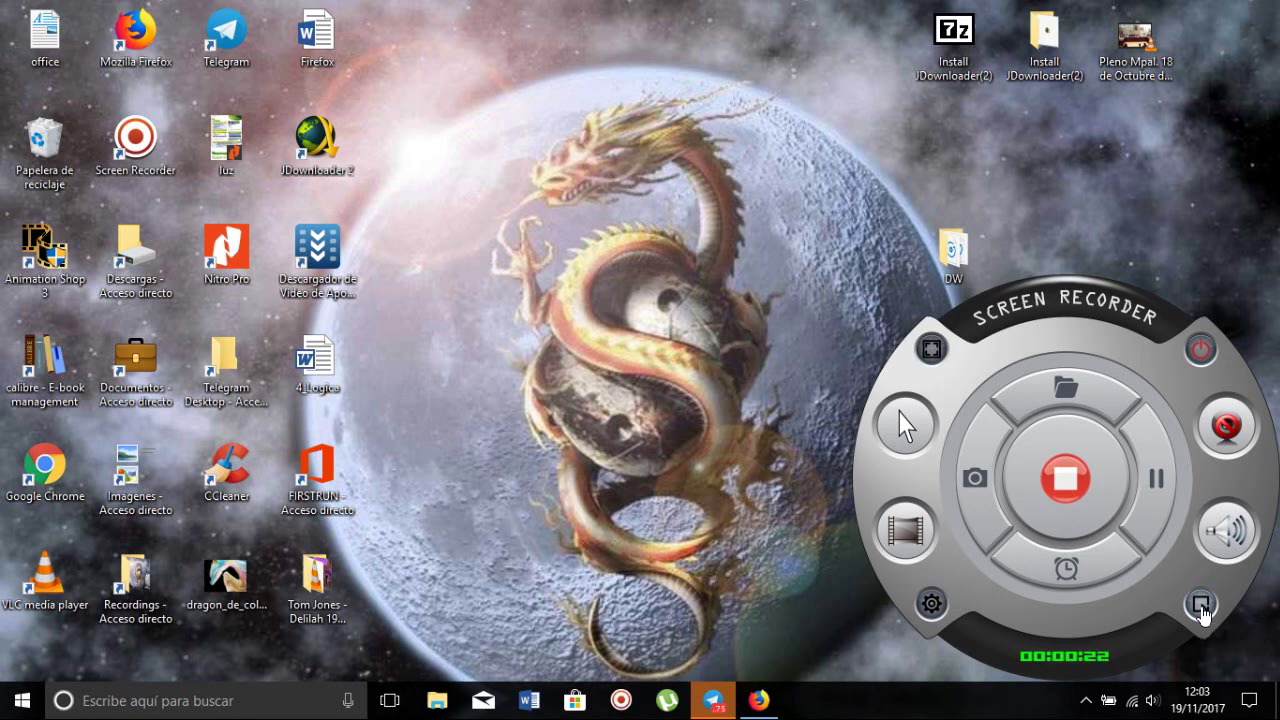
Minimize the screen recorder, switch to Firefox and open YouTube from the Google home page
left_click(1201, 606)
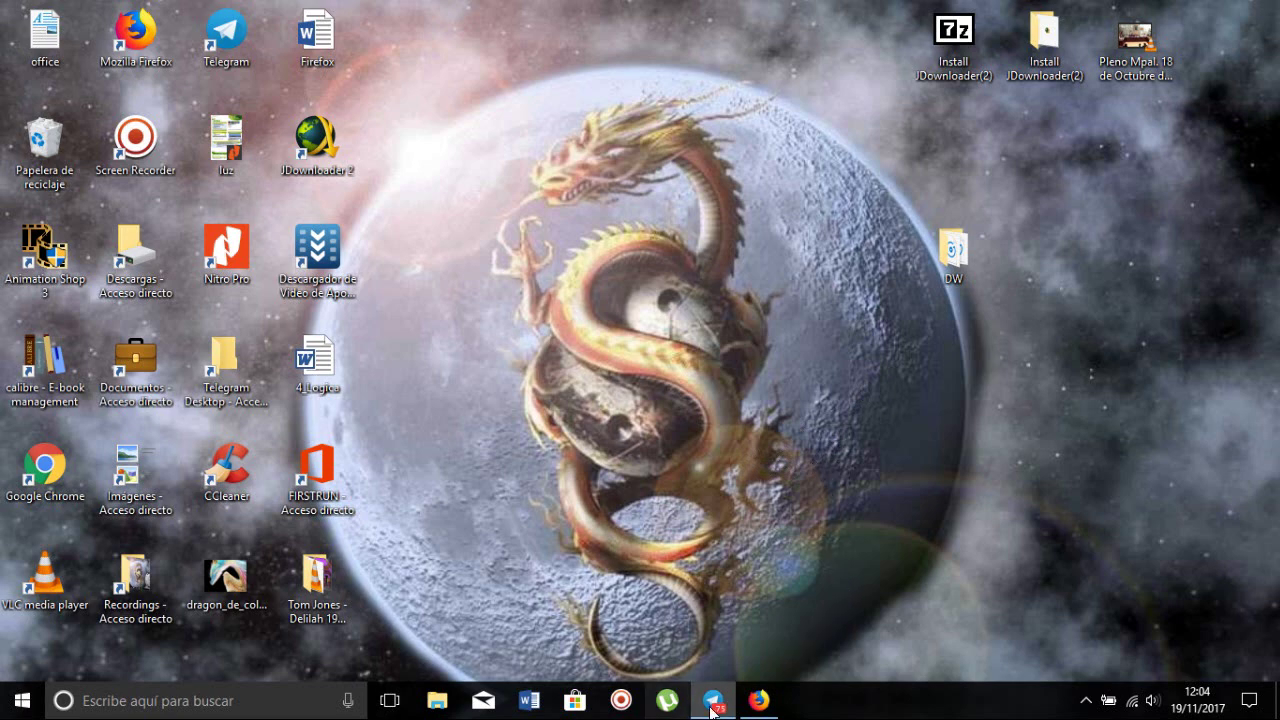
left_click(762, 702)
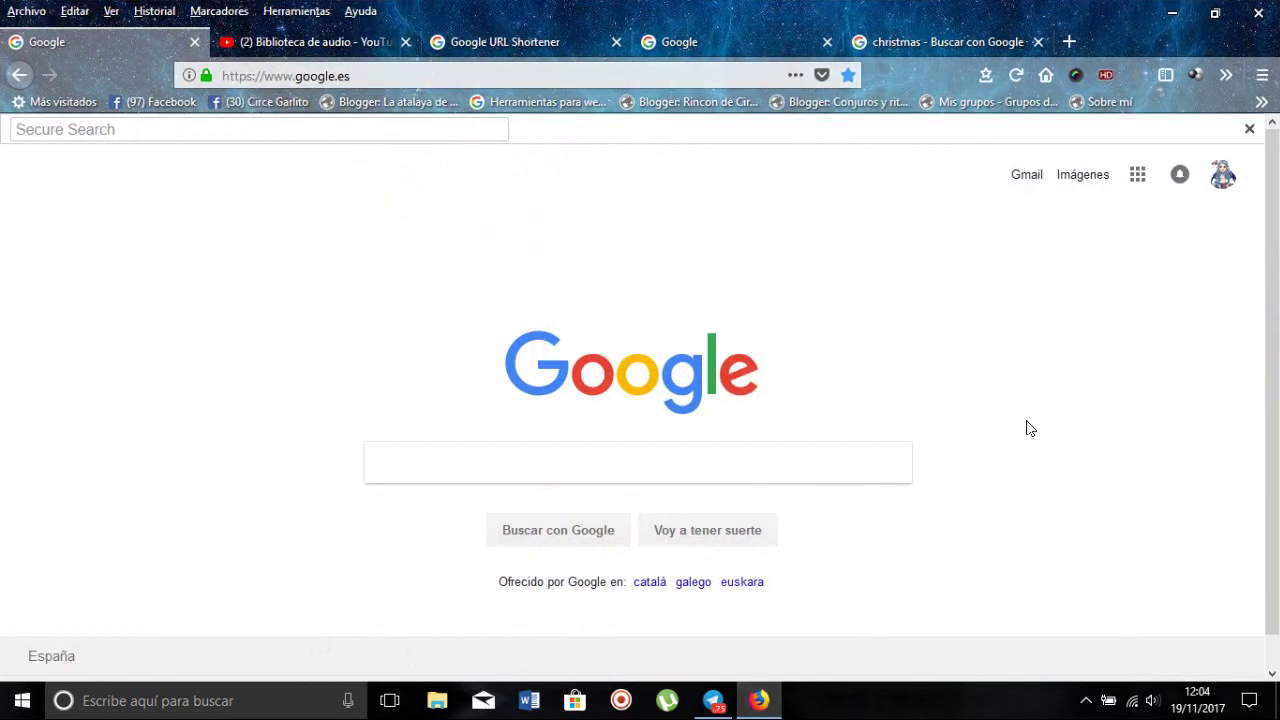
left_click(1224, 186)
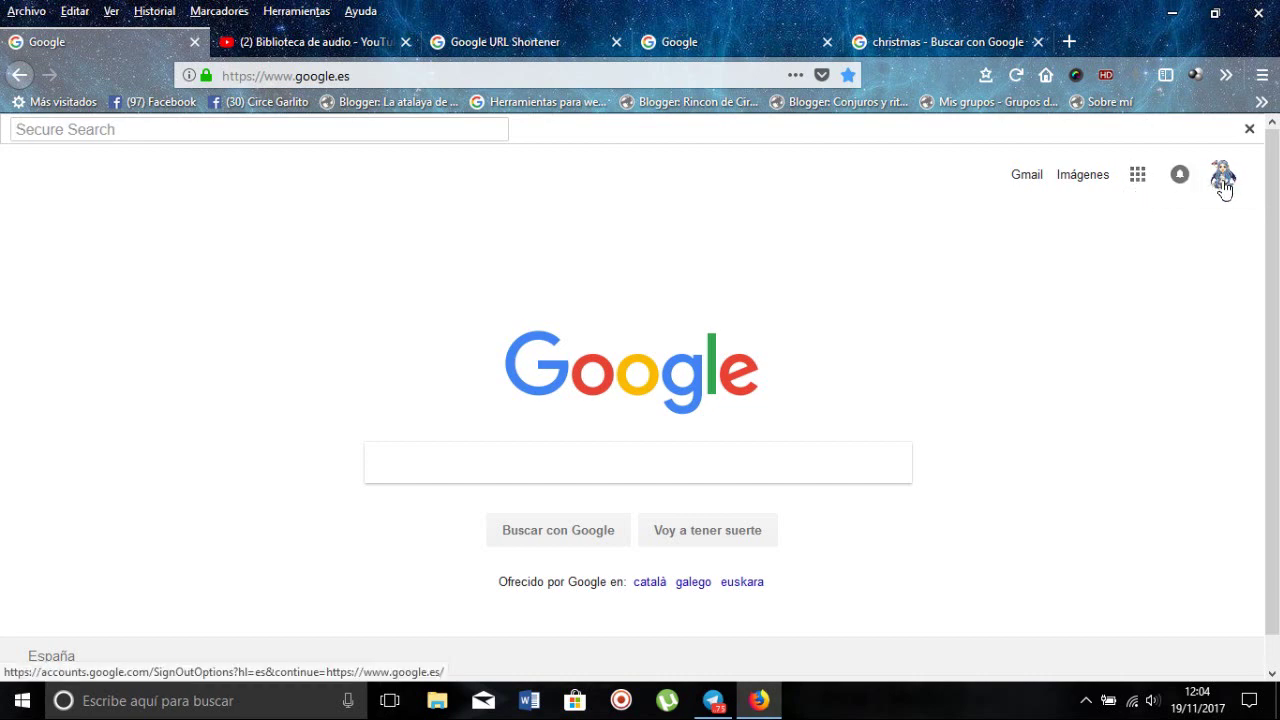
left_click(1134, 180)
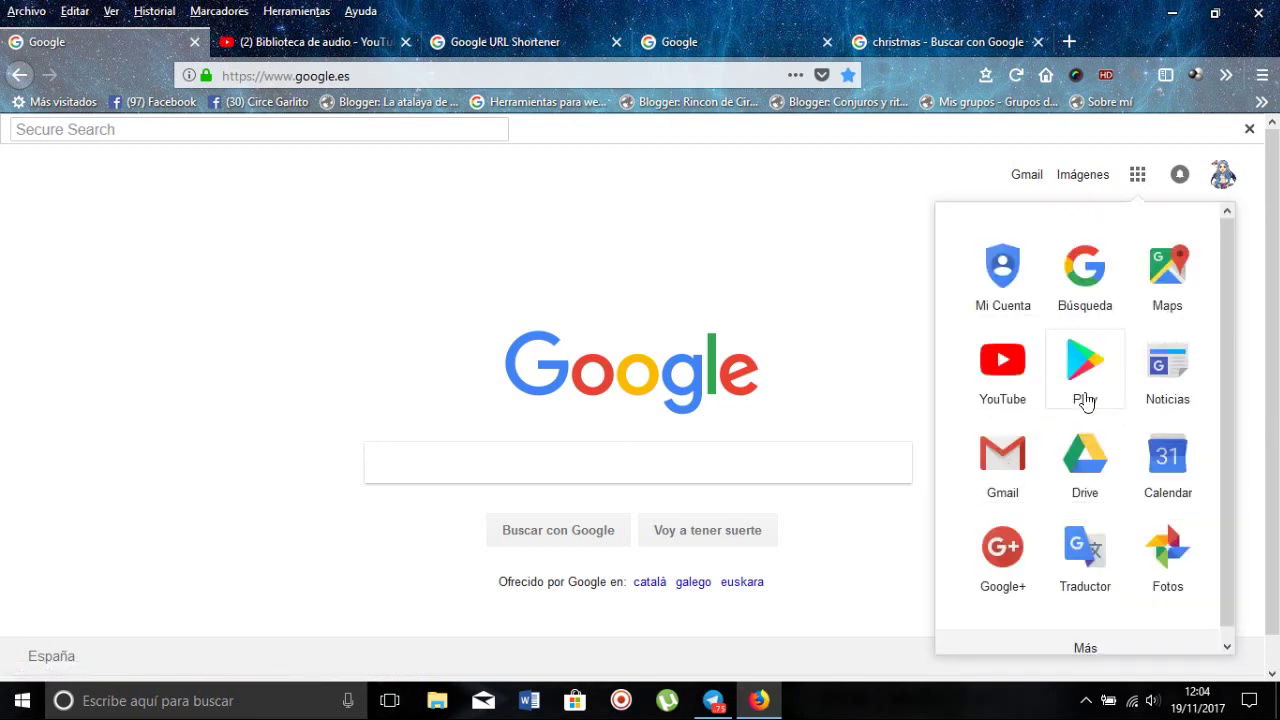
left_click(1003, 365)
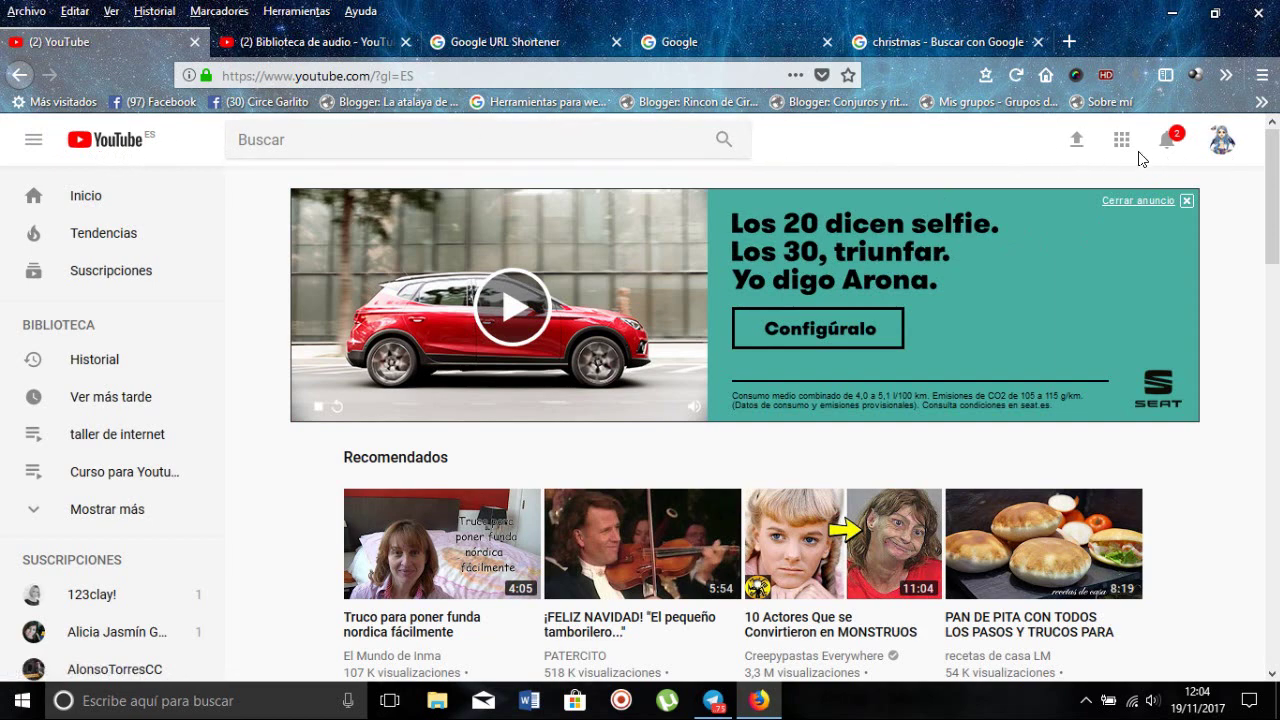
Go to the channel's Creator Studio and open Biblioteca de audio under Crear
left_click(1222, 142)
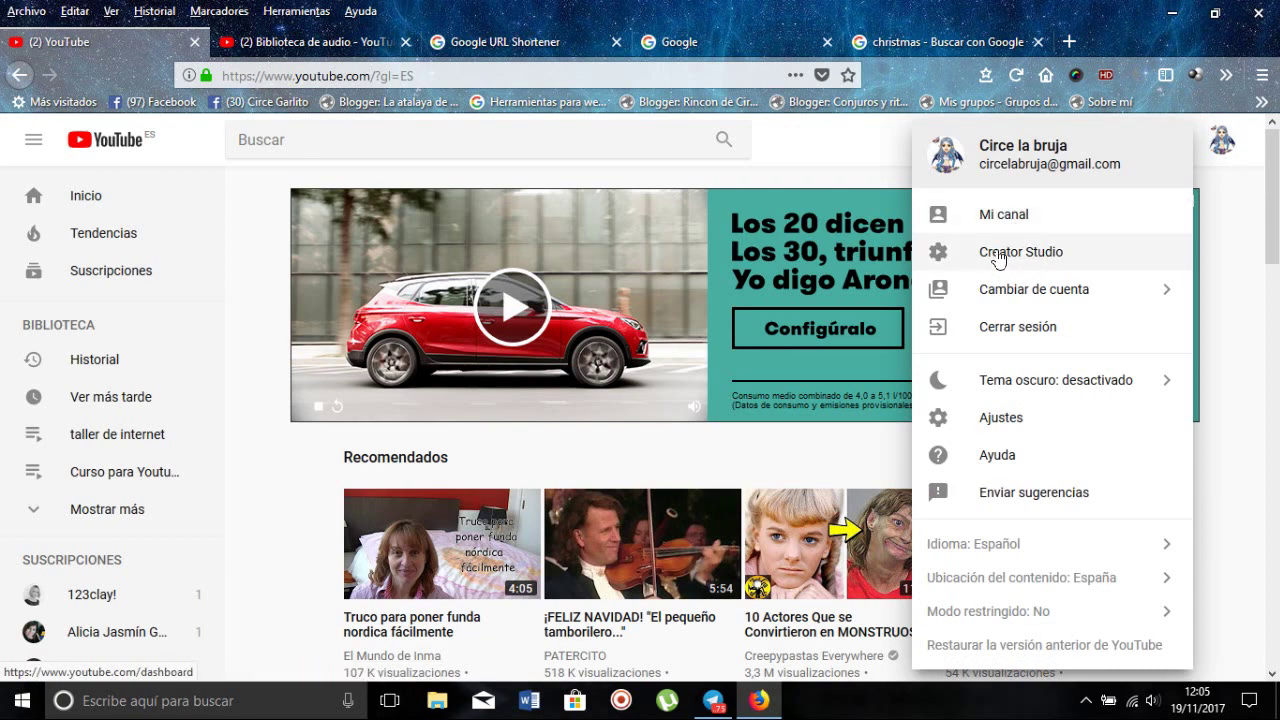
left_click(998, 254)
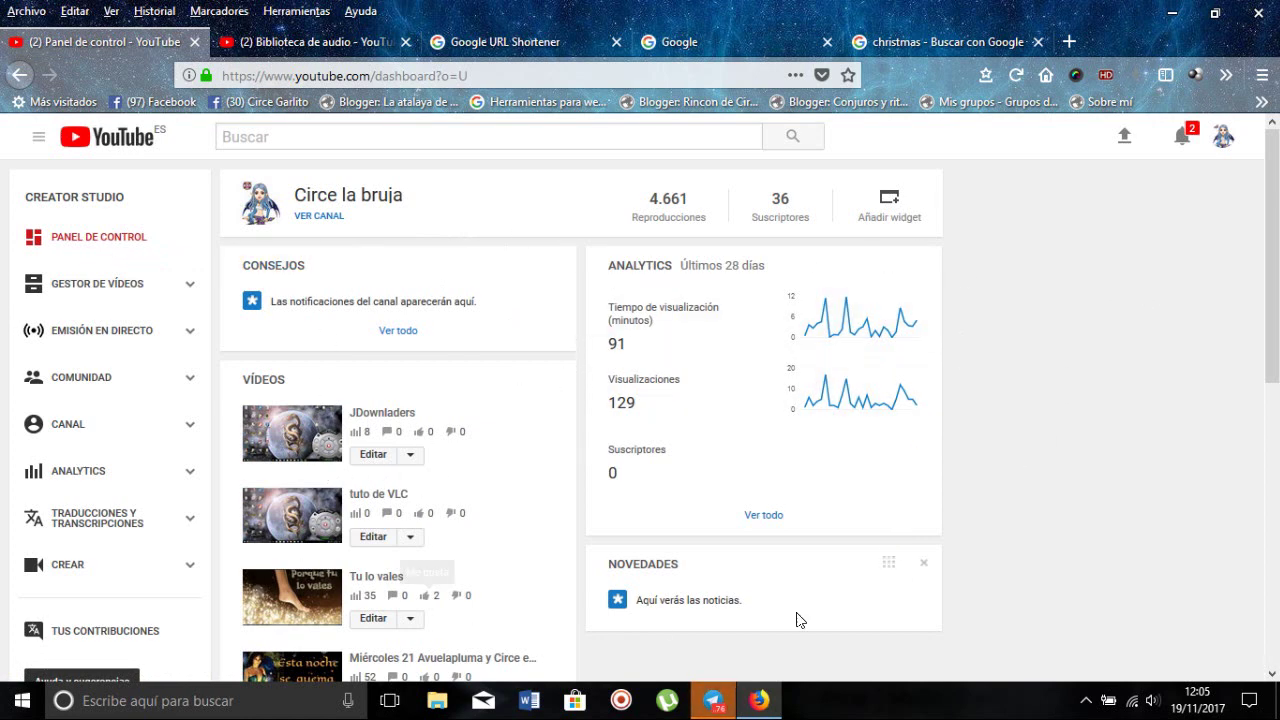
scroll(1010, 395, "down", 2)
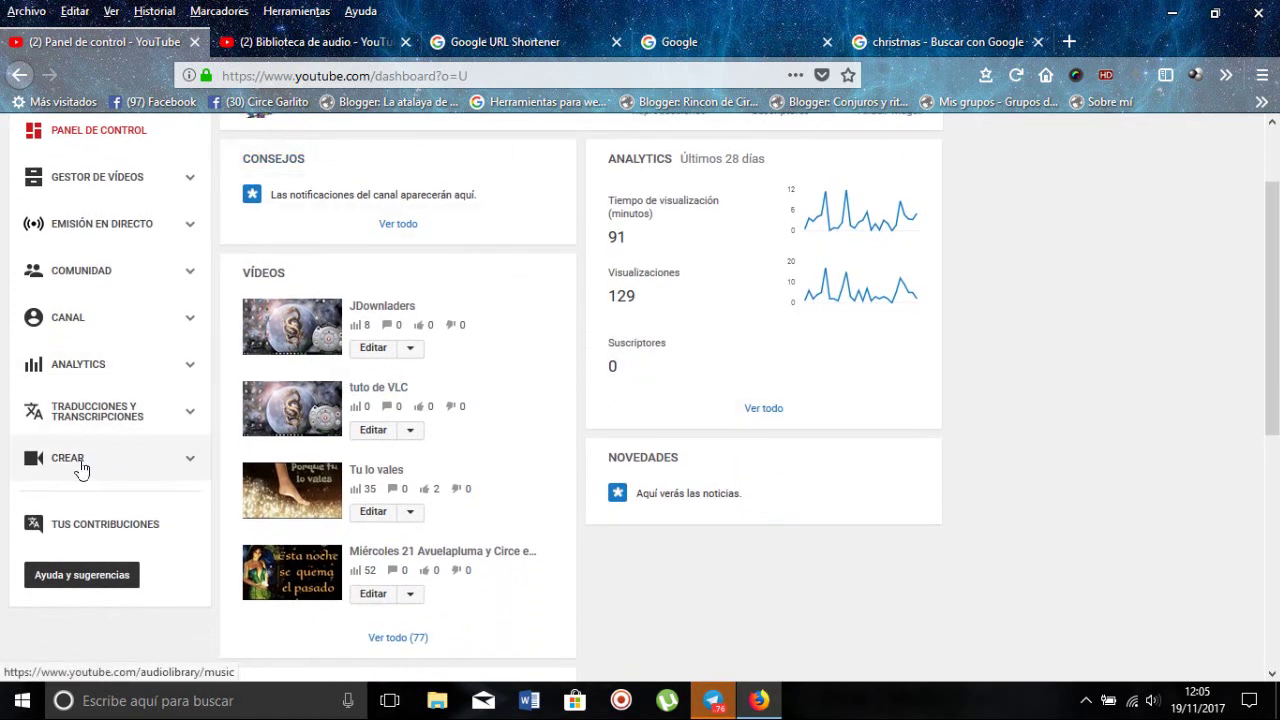
scroll(1176, 338, "up", 2)
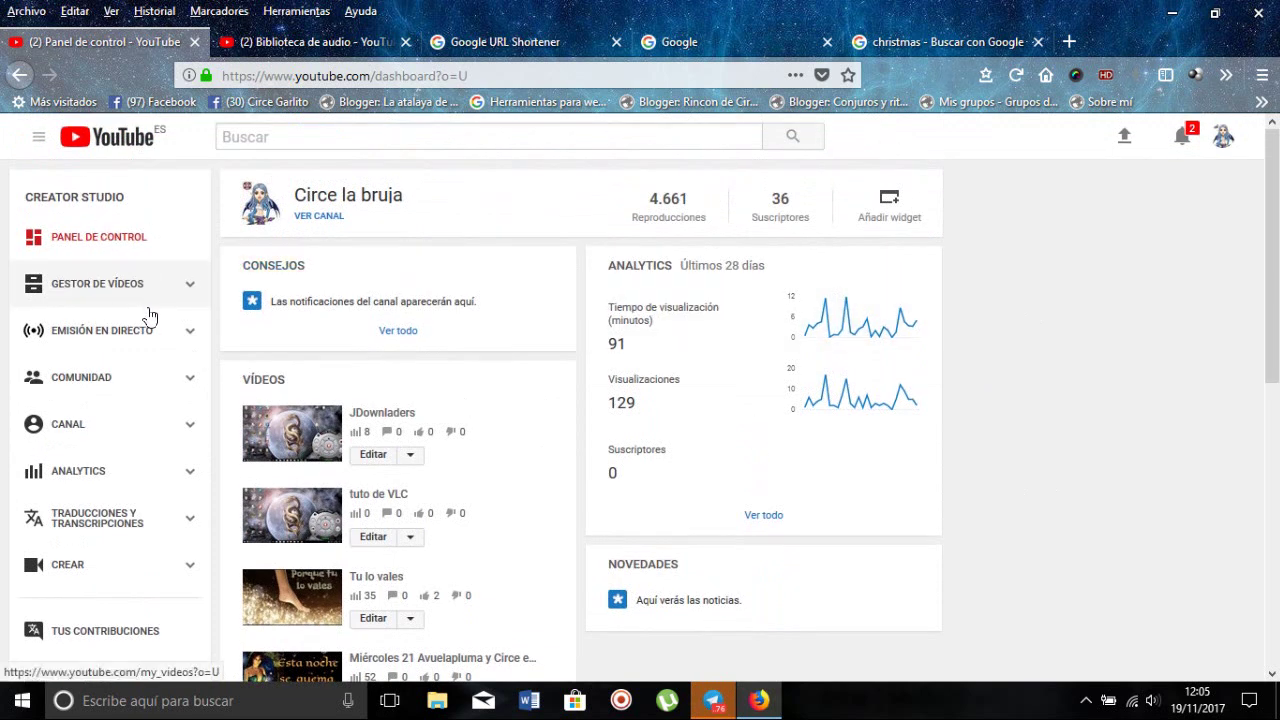
scroll(125, 380, "down", 2)
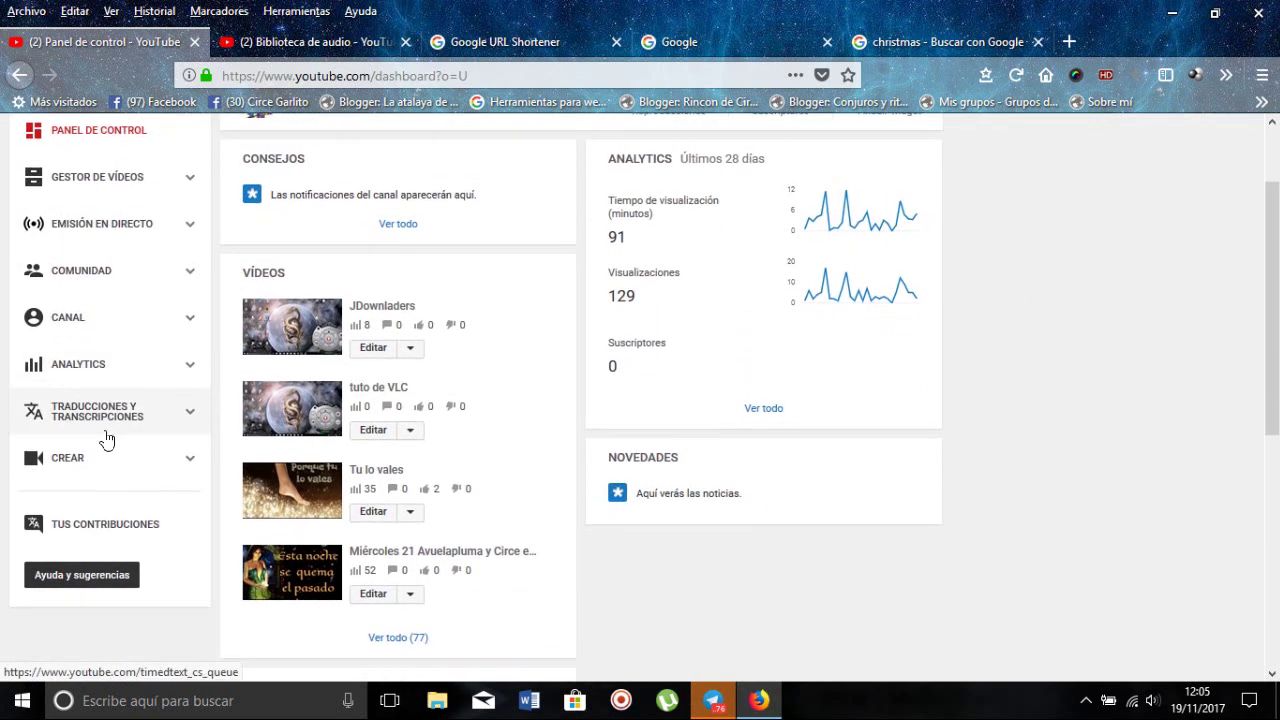
left_click(193, 468)
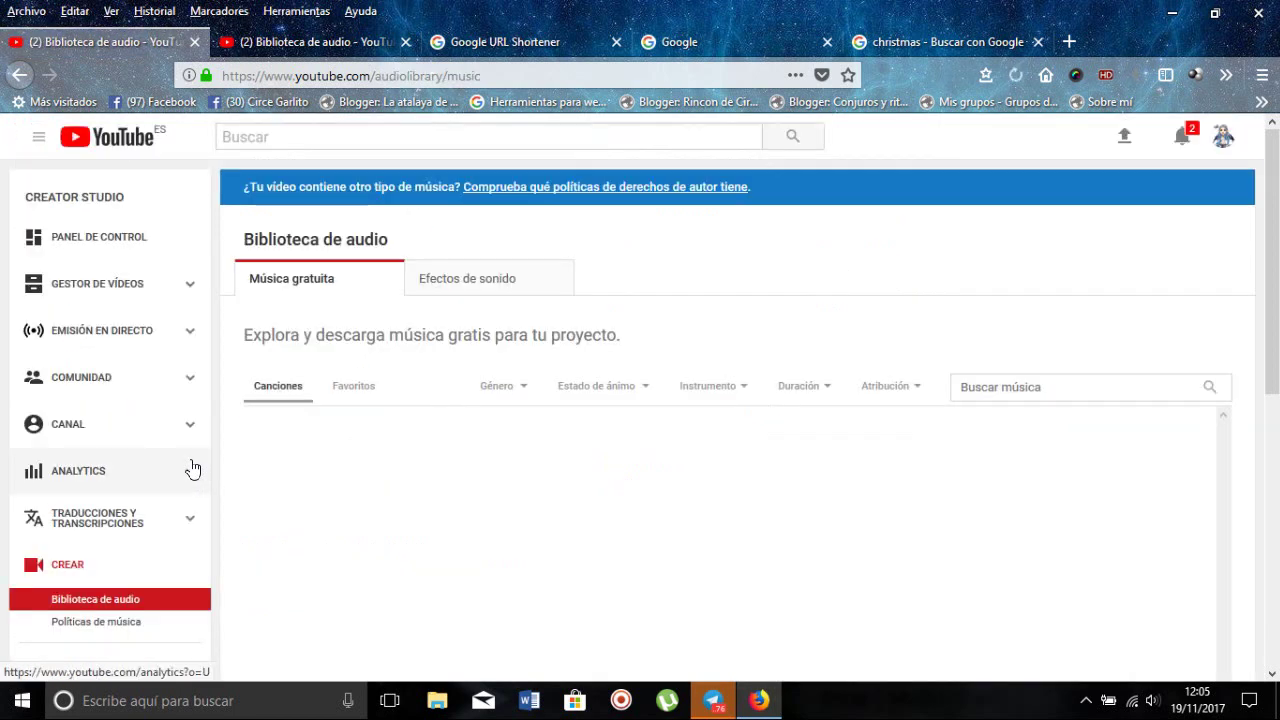
left_click(138, 607)
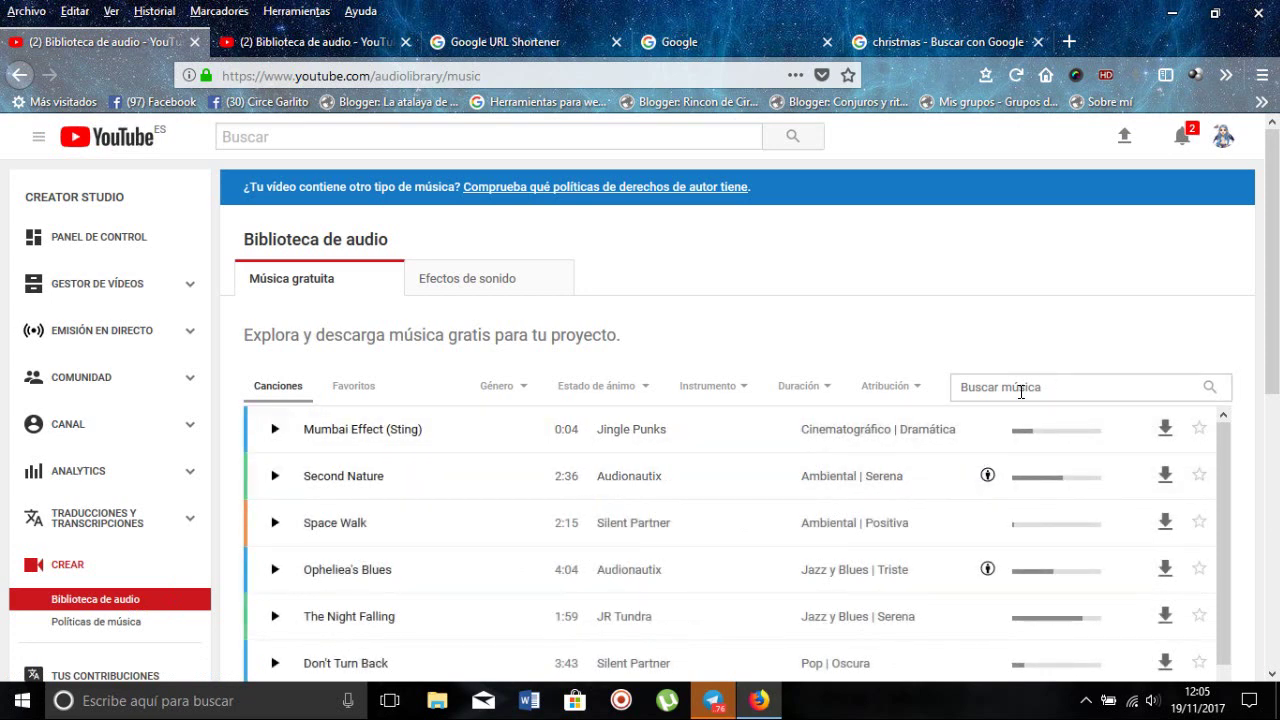
Copy the word "christmas" from the open Google search results for use as the music search term
left_click(988, 389)
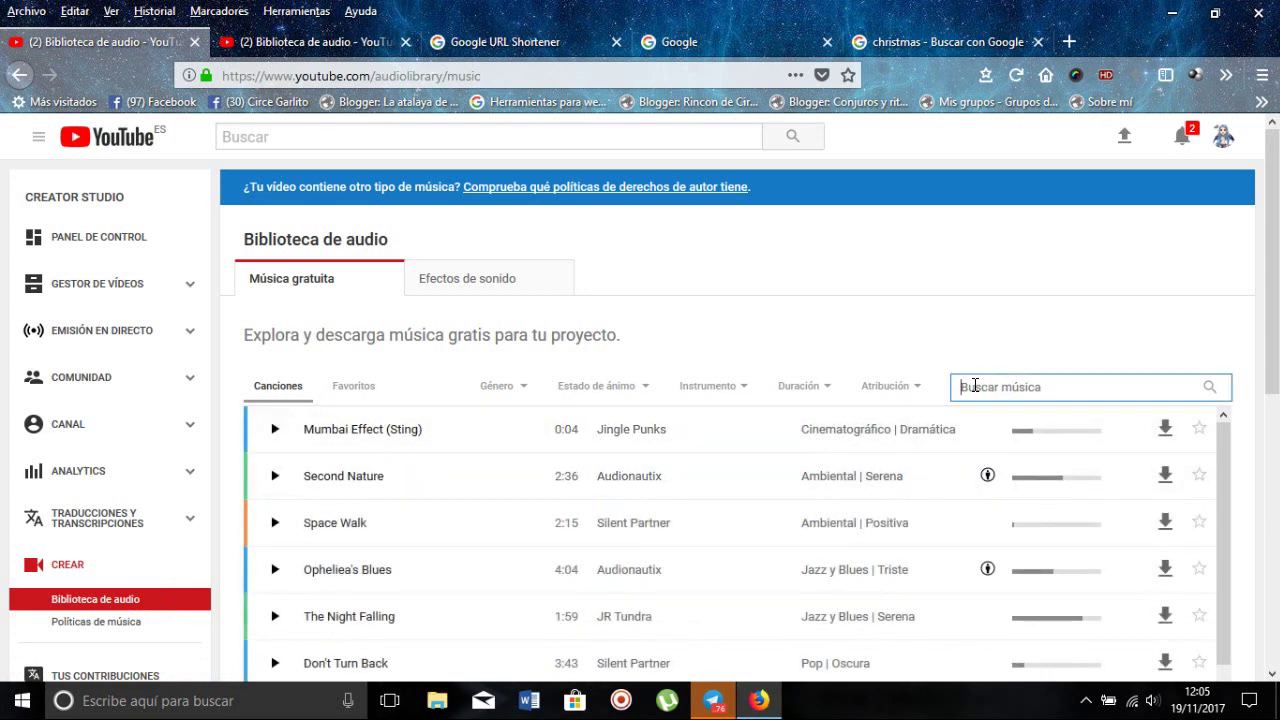
left_click(990, 42)
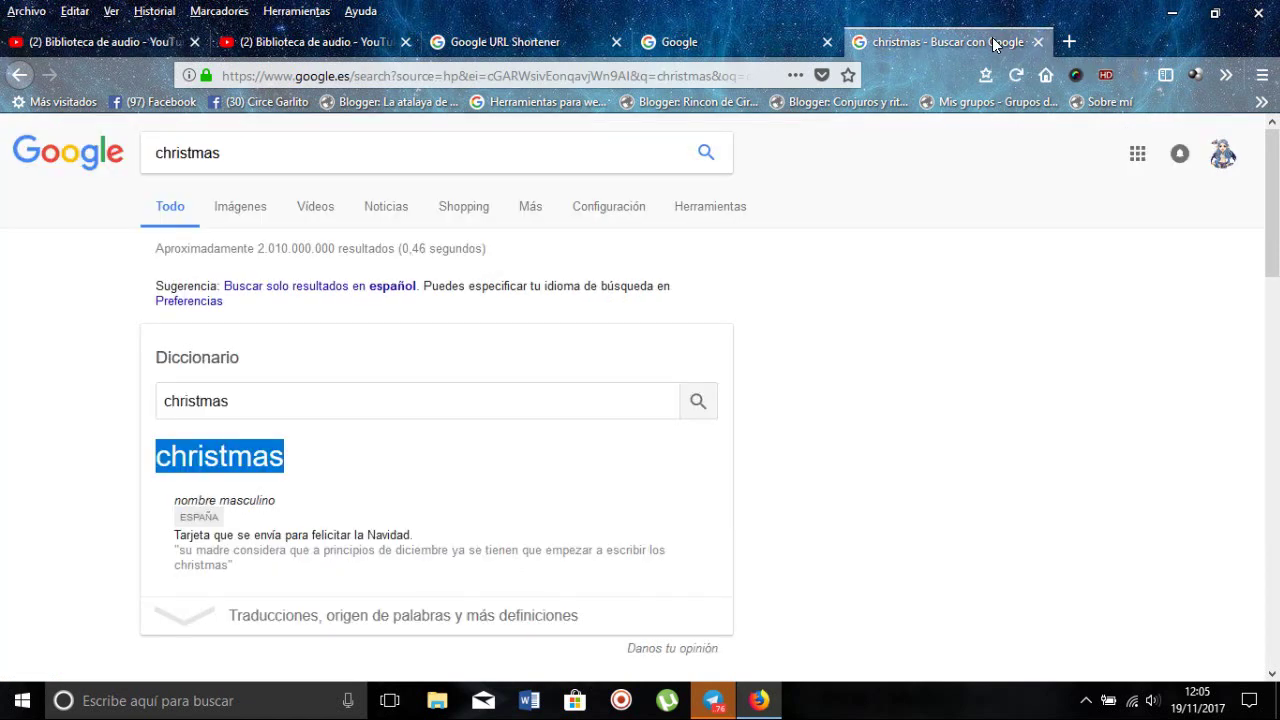
right_click(241, 459)
left_click(309, 481)
Search the audio library's Música gratuita for the copied word "christmas"
left_click(112, 41)
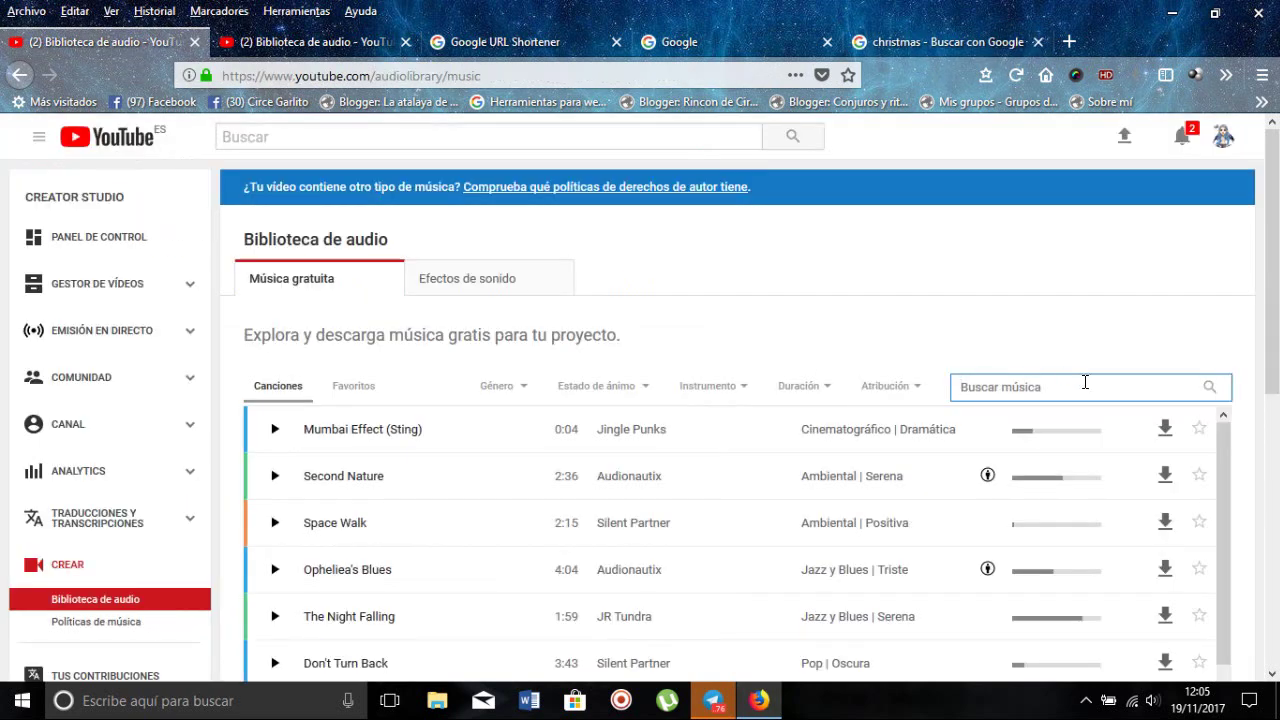
left_click(986, 391)
right_click(957, 389)
left_click(1010, 470)
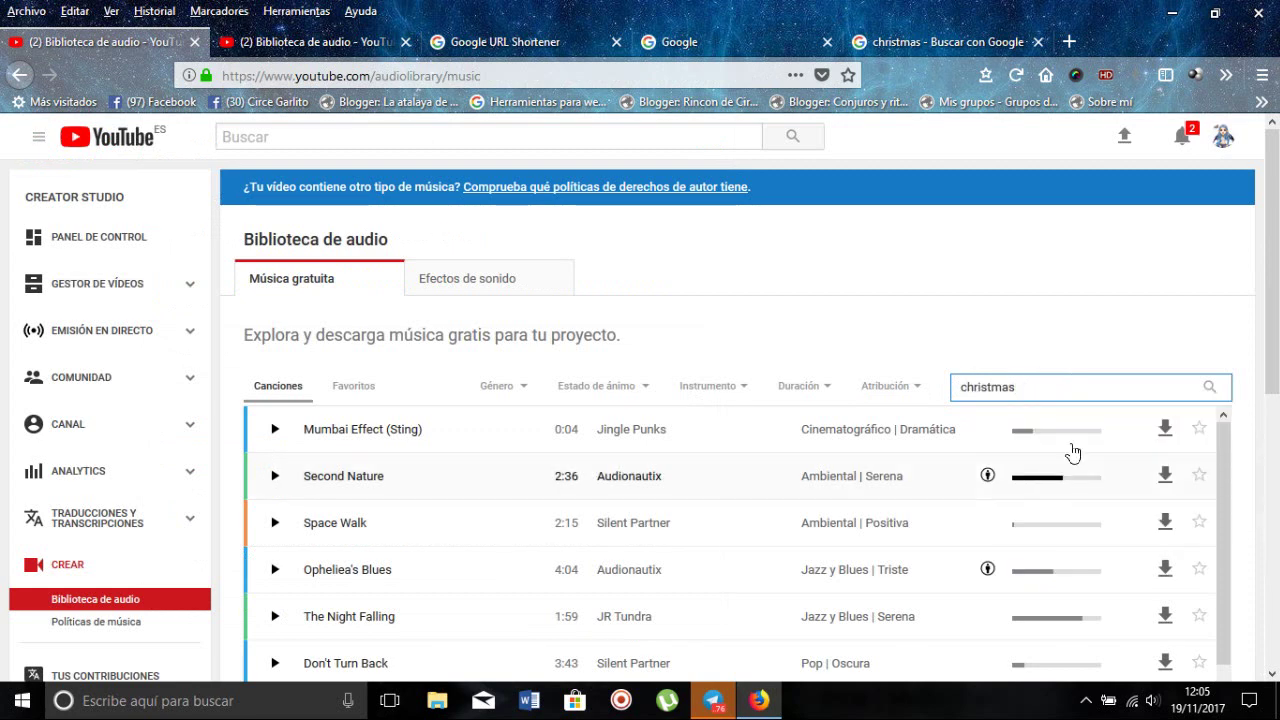
left_click(1210, 390)
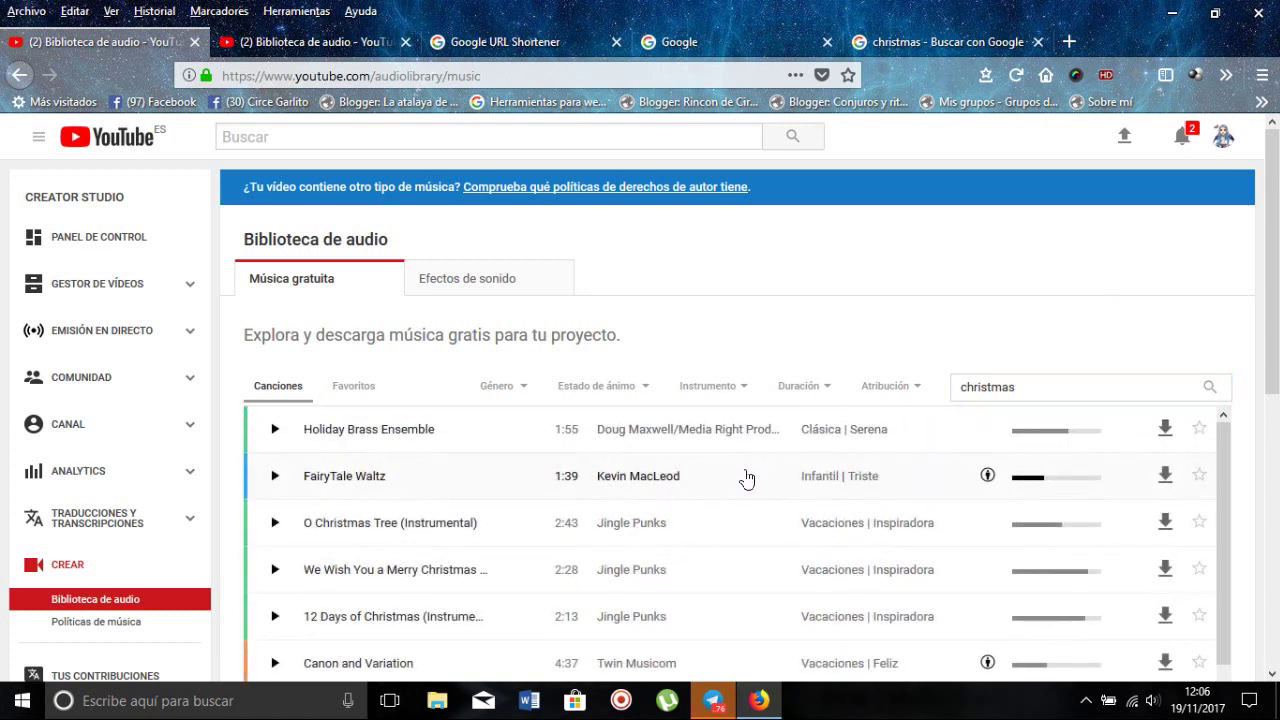
Play a preview of "O Christmas Tree (Instrumental)" by Jingle Punks from the christmas results
scroll(750, 470, "down", 2)
scroll(762, 452, "up", 2)
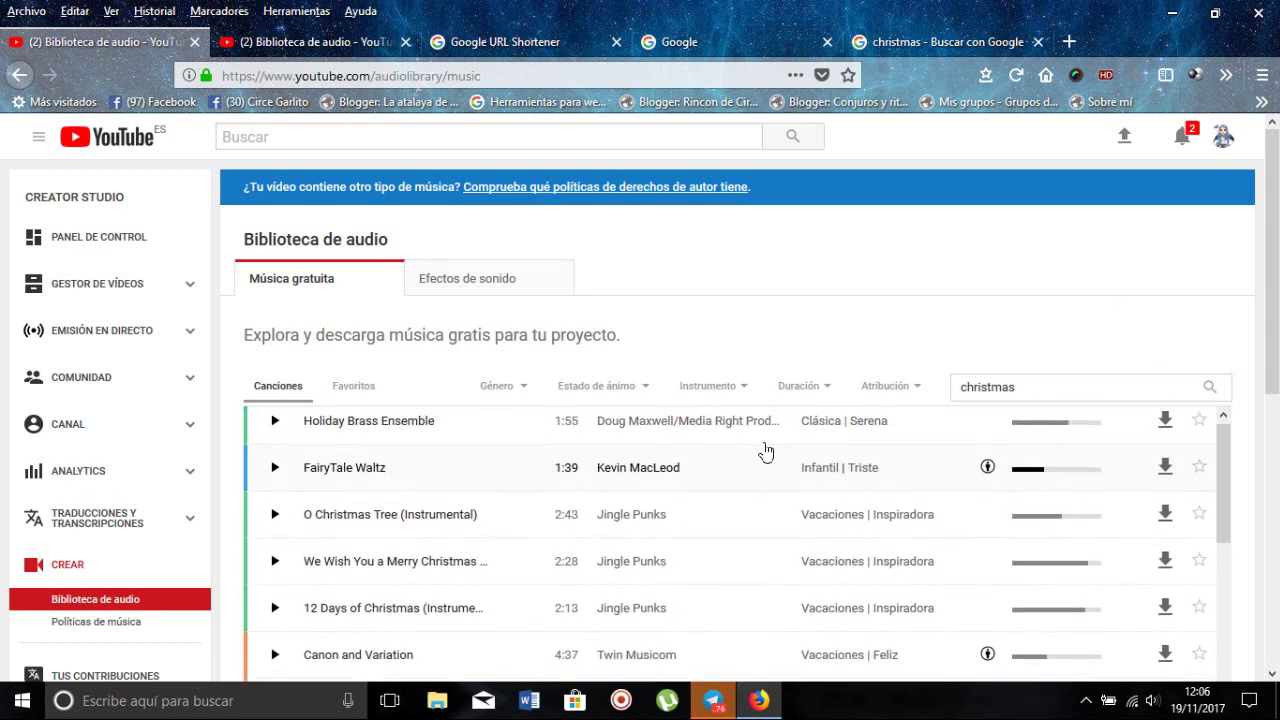
scroll(1270, 462, "down", 3)
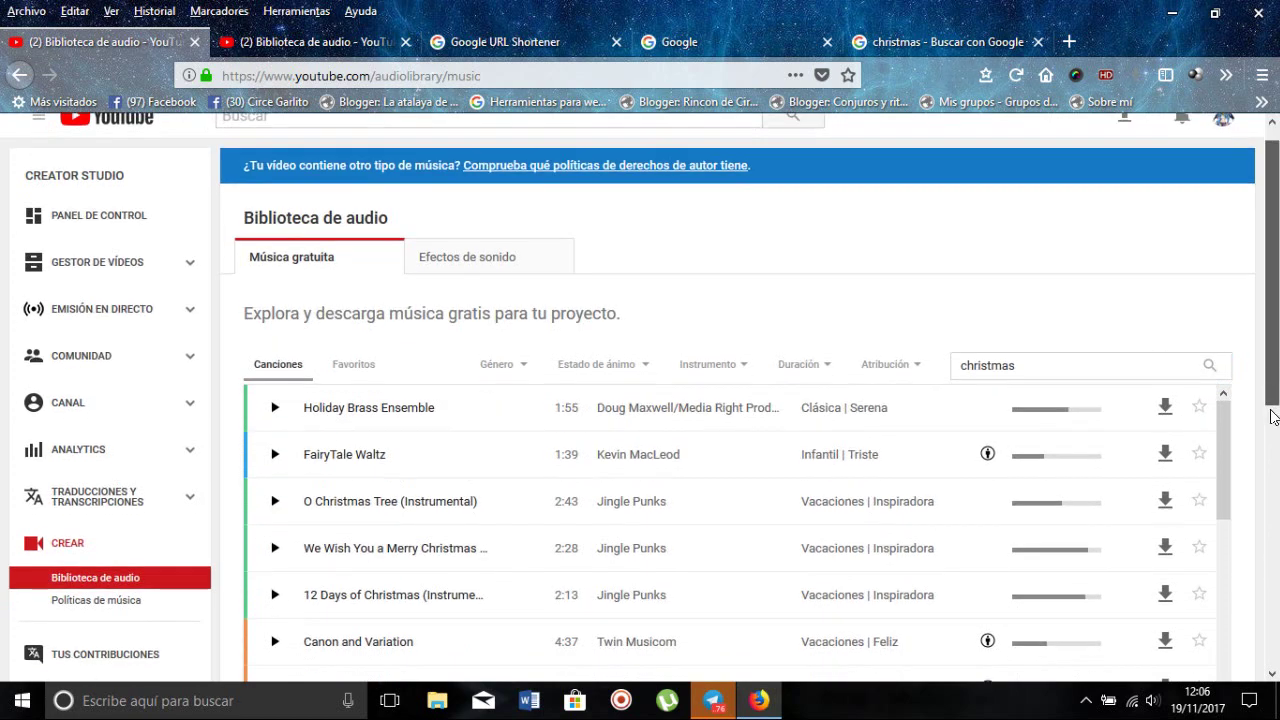
left_click_drag(1270, 458, 1265, 523)
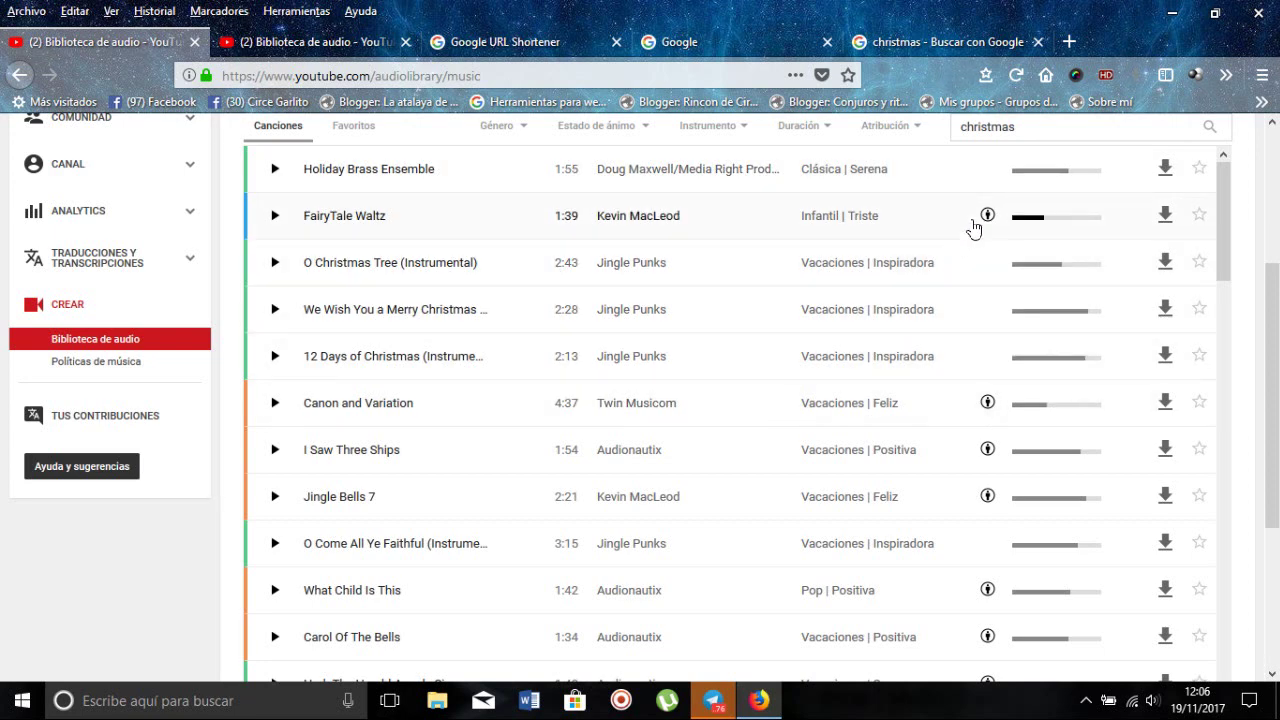
mouse_move(988, 216)
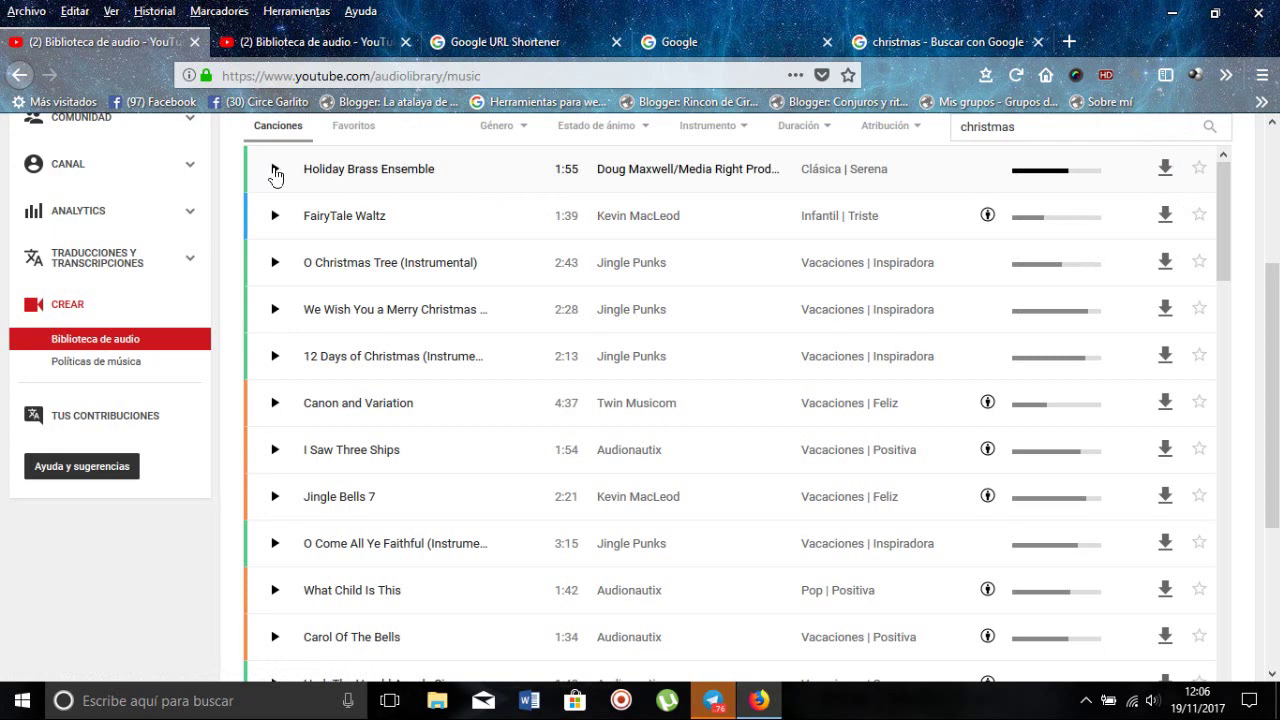
left_click(275, 264)
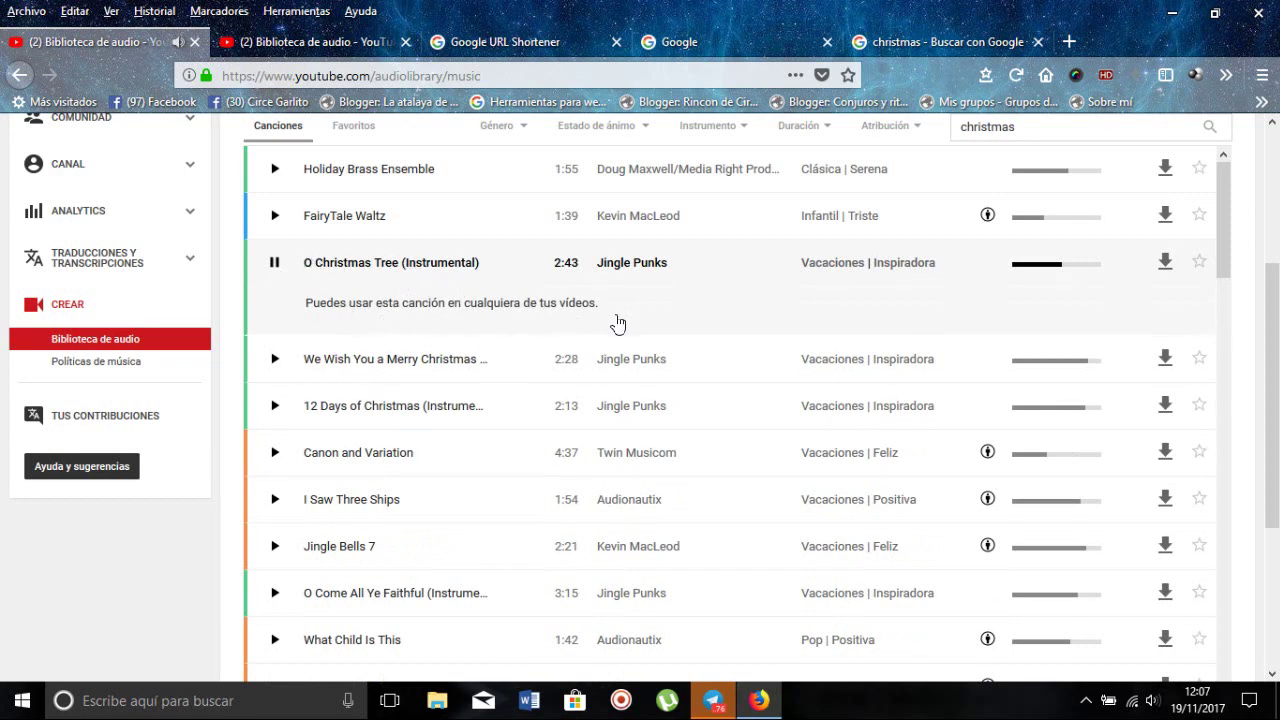
Download "O Christmas Tree (Instrumental)" and choose Guardar archivo to save the MP3 to disk
left_click(1165, 262)
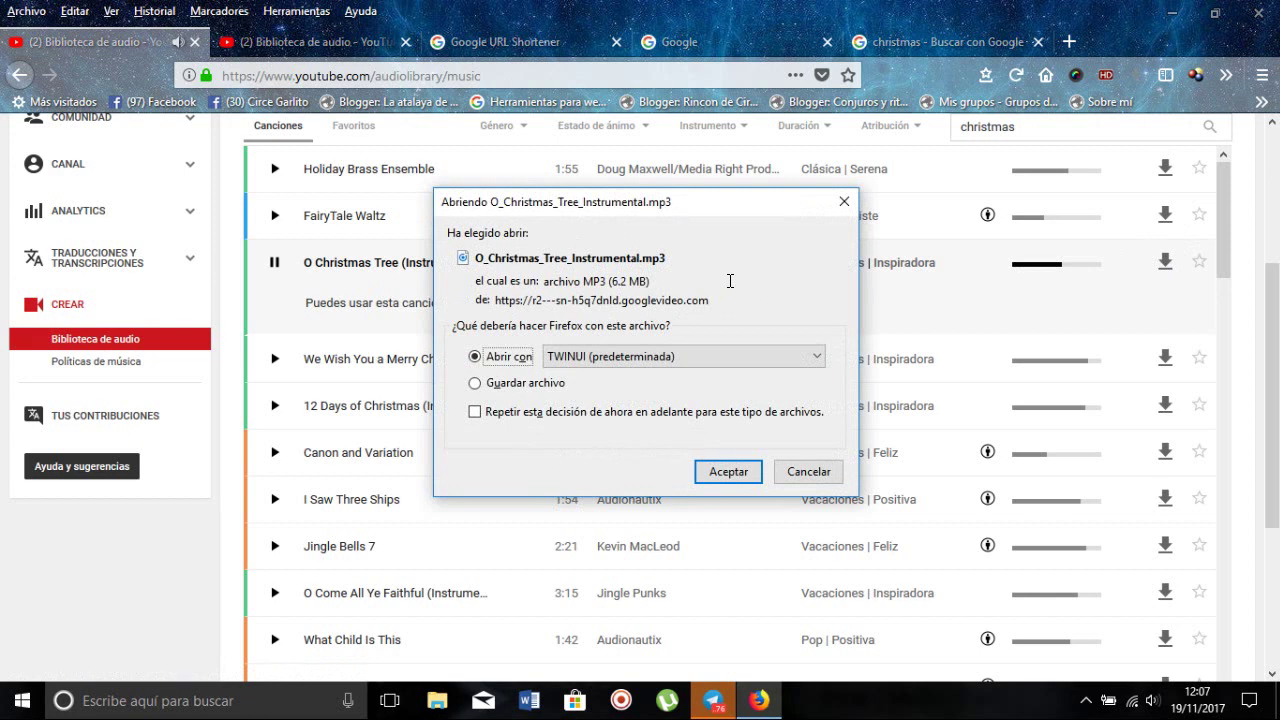
left_click(475, 384)
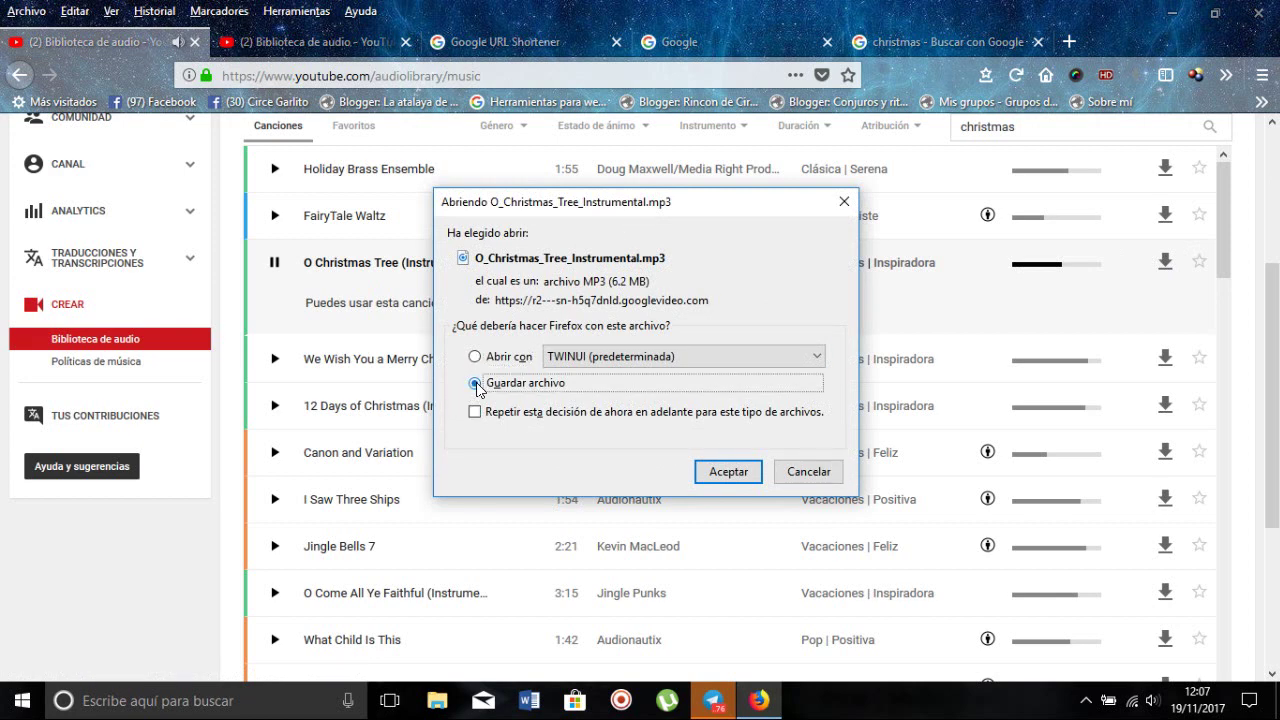
left_click(732, 476)
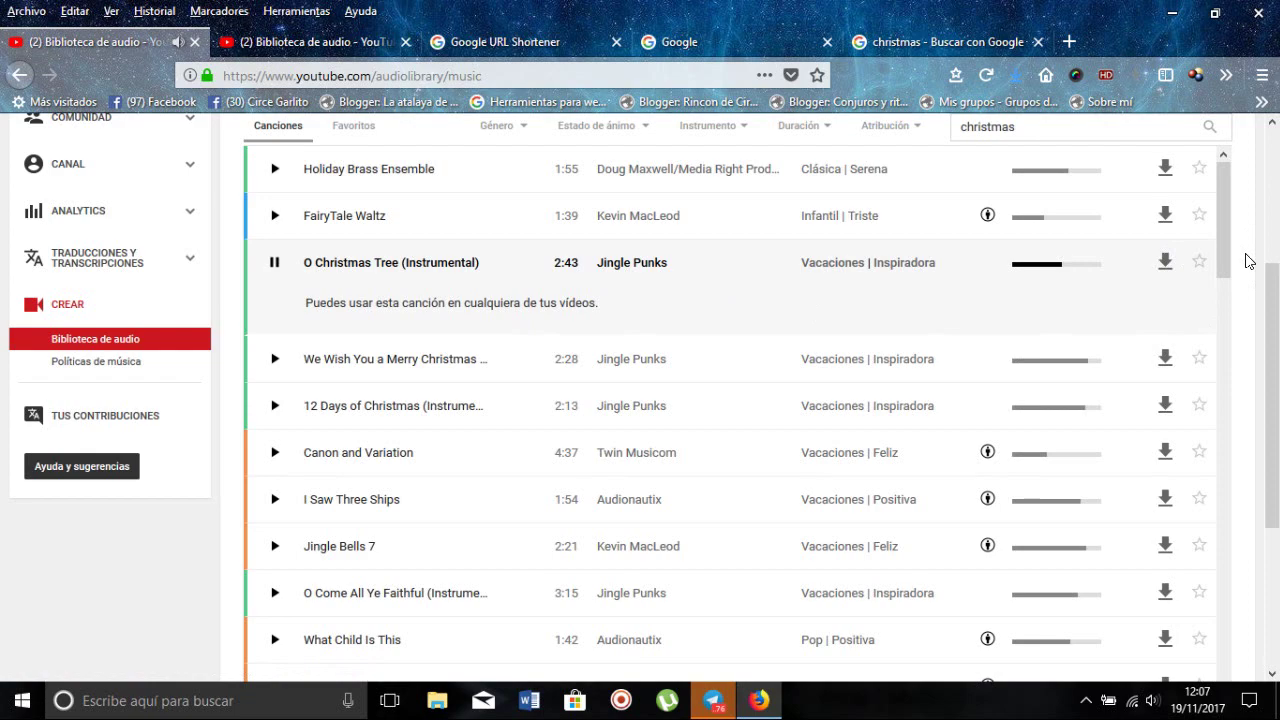
Look through the rest of the christmas tracks, checking their genres and attribution marks down to the page's end
scroll(867, 488, "down", 3)
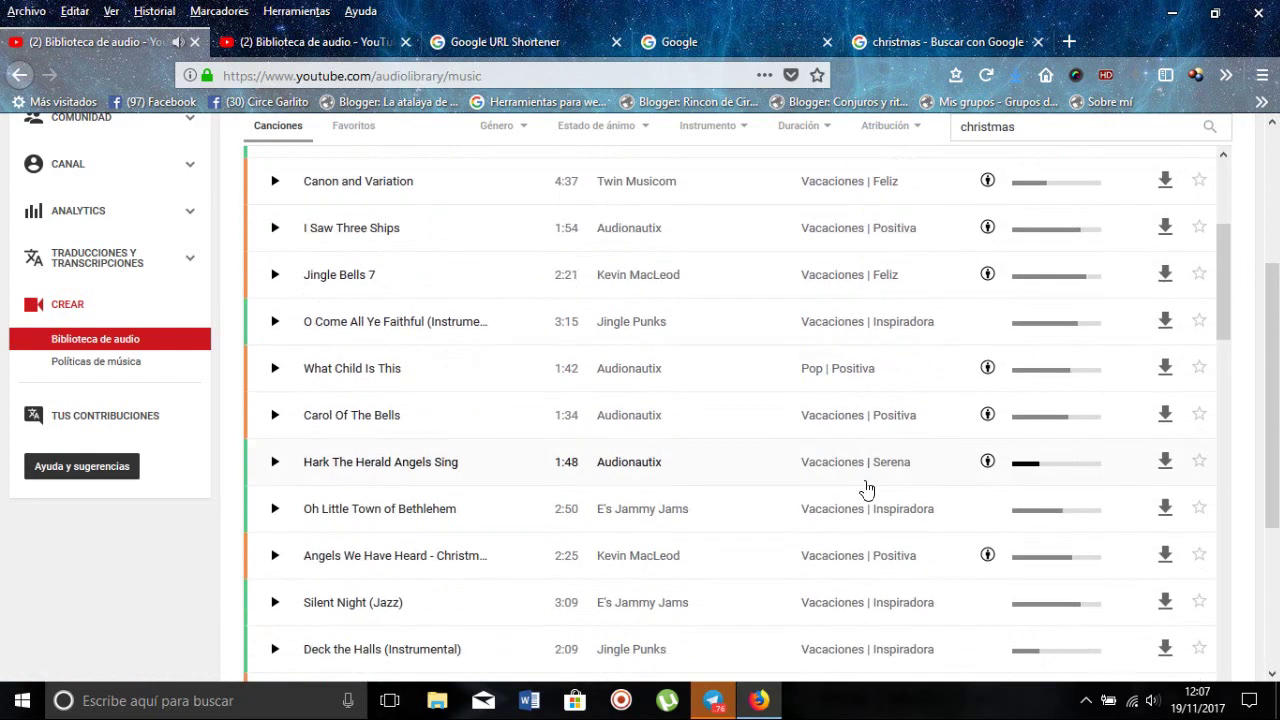
scroll(867, 490, "down", 3)
scroll(866, 497, "down", 3)
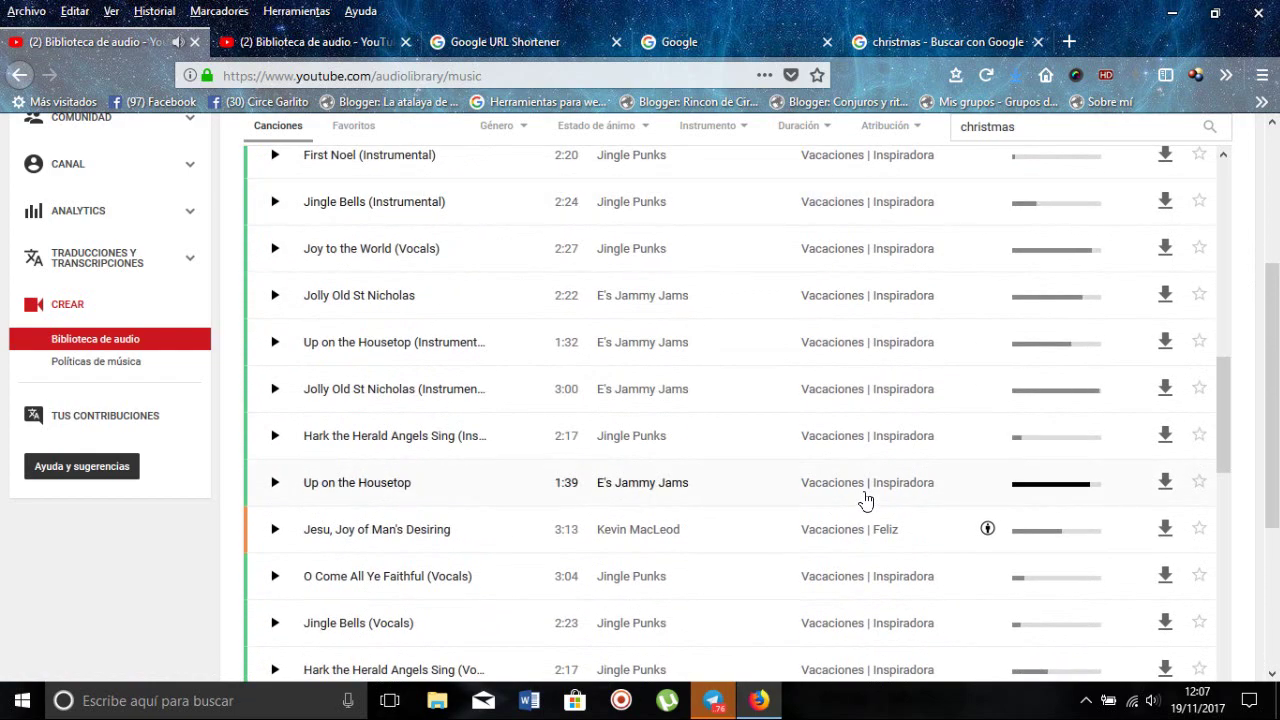
scroll(866, 500, "down", 15)
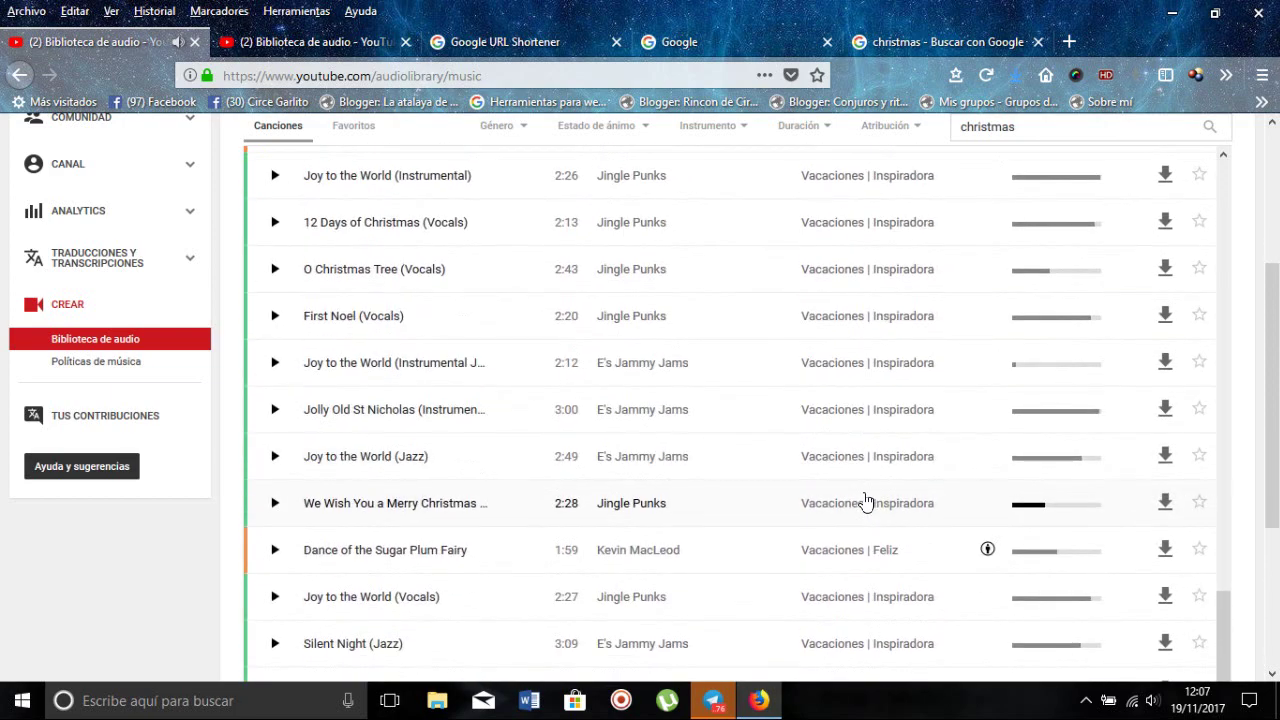
scroll(870, 495, "up", 15)
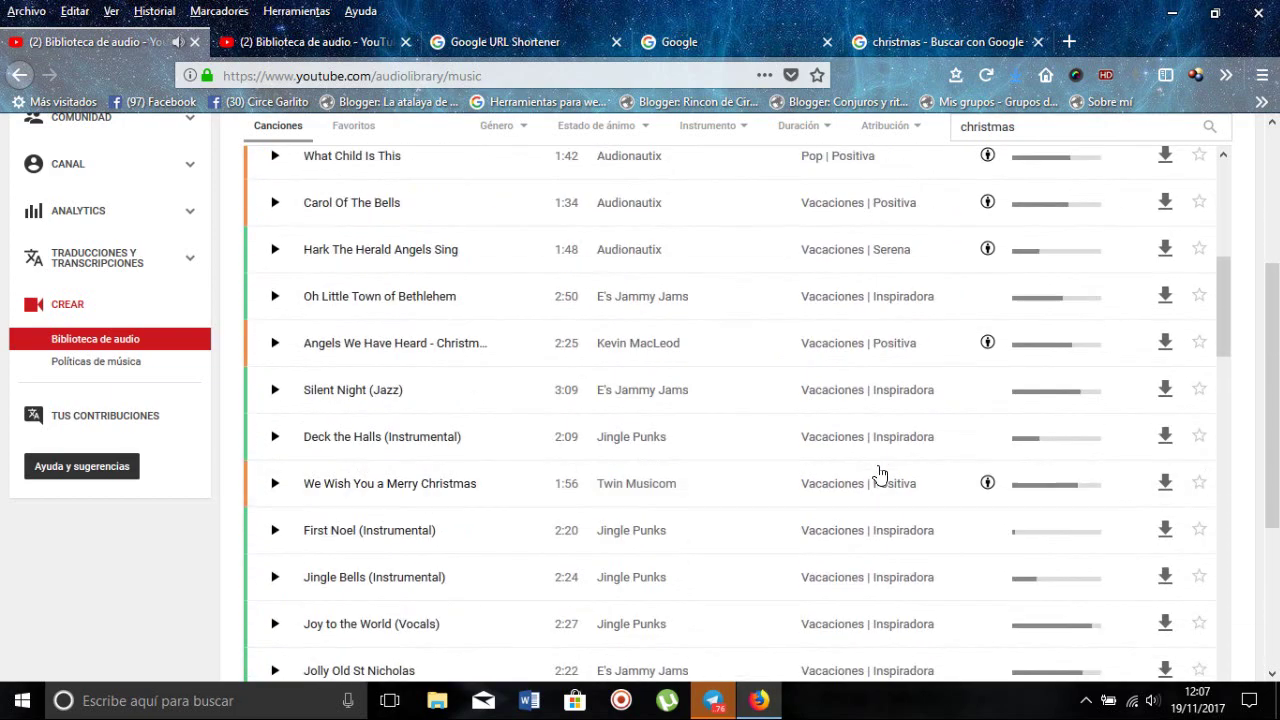
scroll(880, 474, "up", 5)
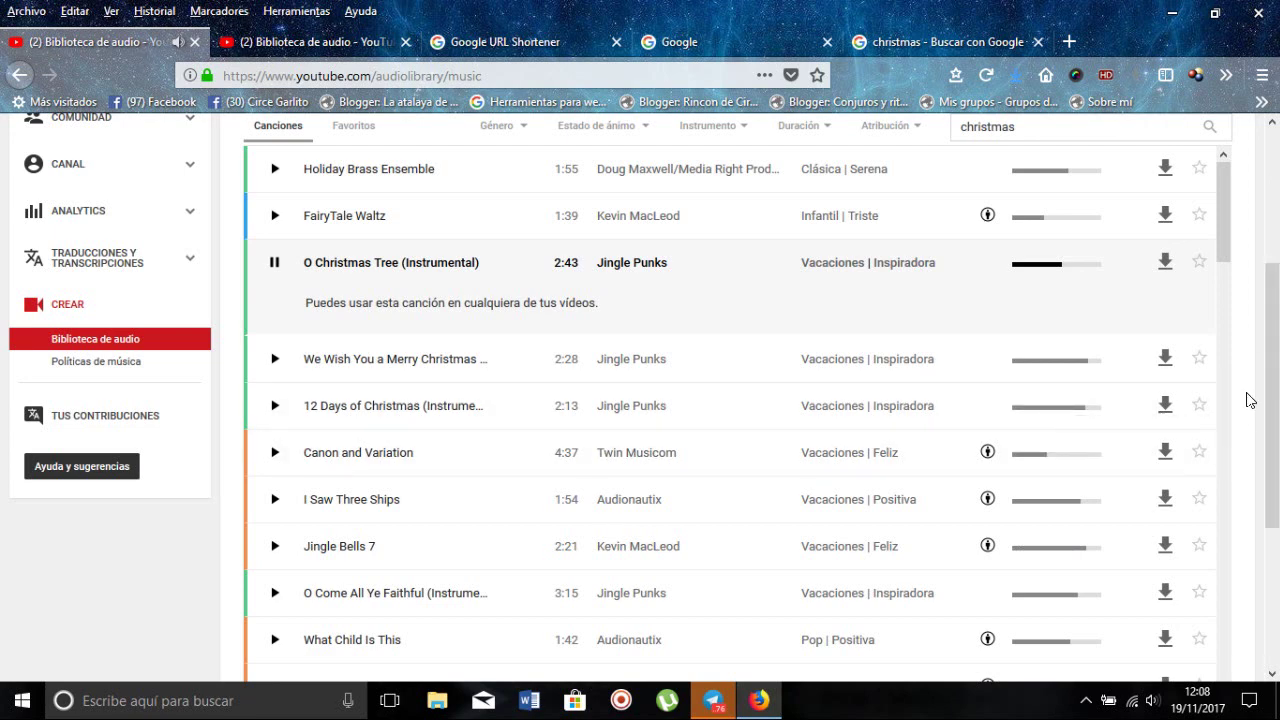
left_click_drag(1274, 485, 1266, 653)
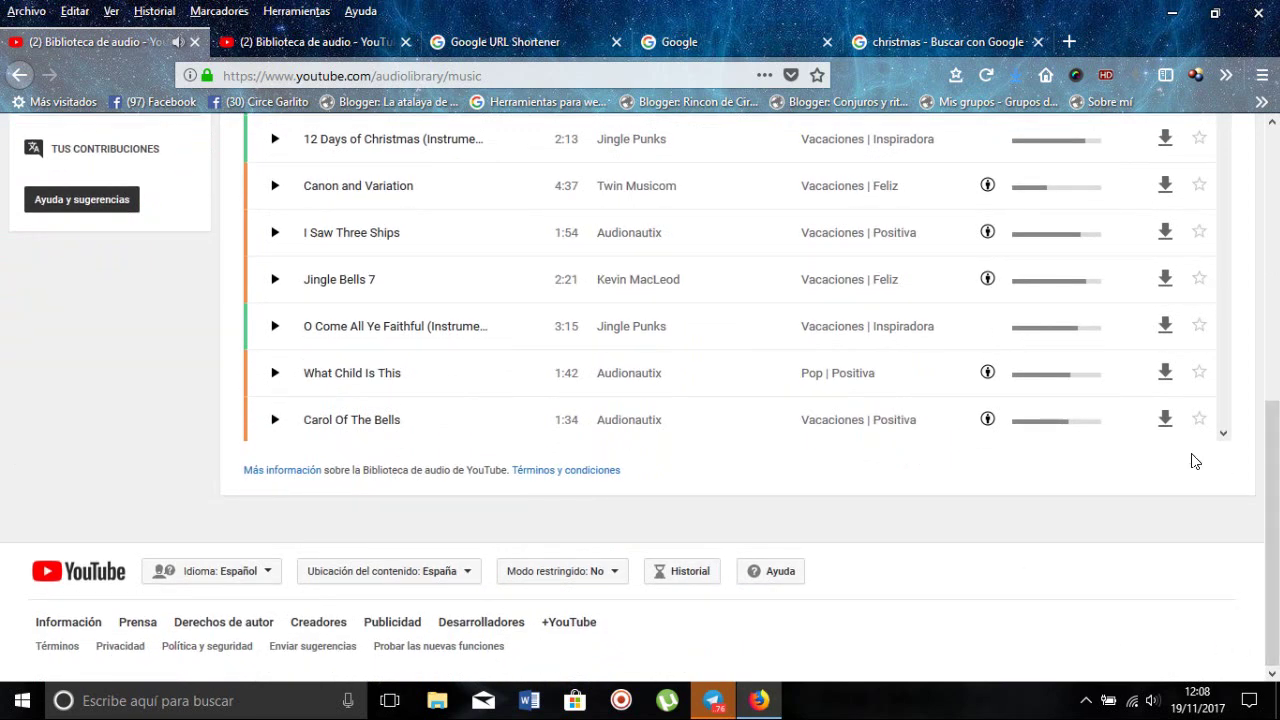
Select and copy the audio library page's text from the track list up to the header, and minimize the browser
left_click_drag(974, 429, 700, 118)
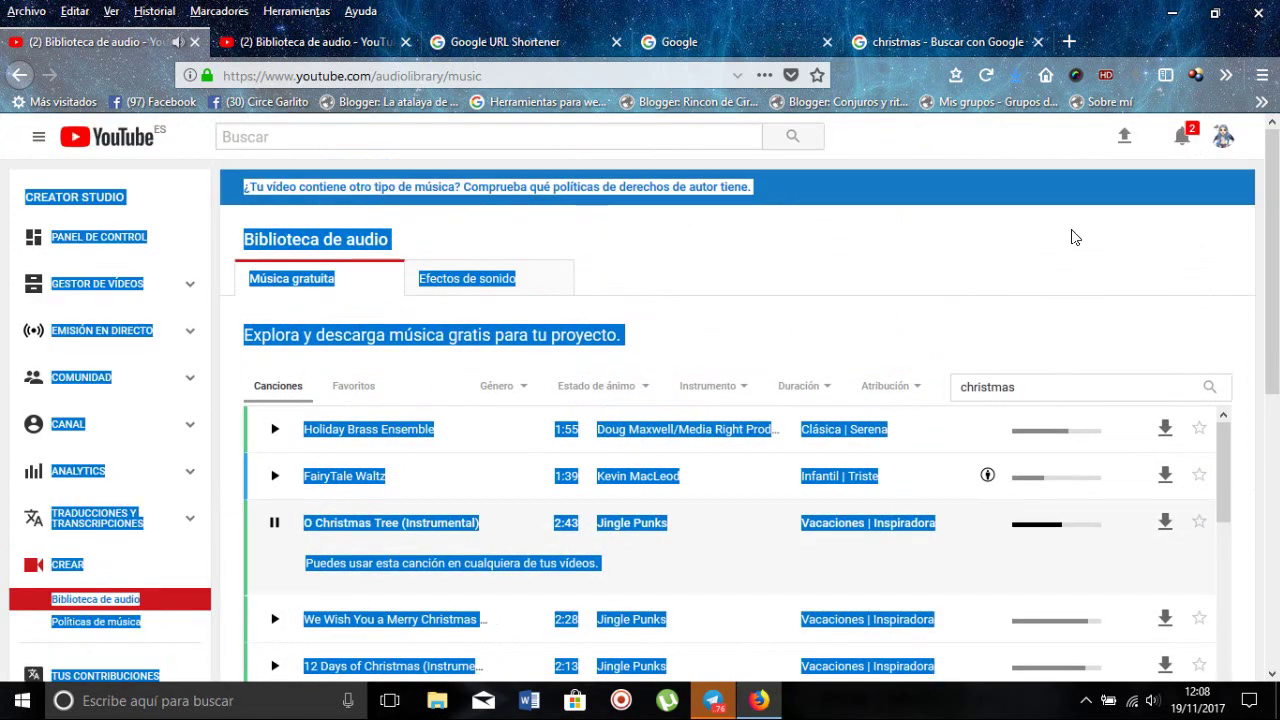
right_click(688, 435)
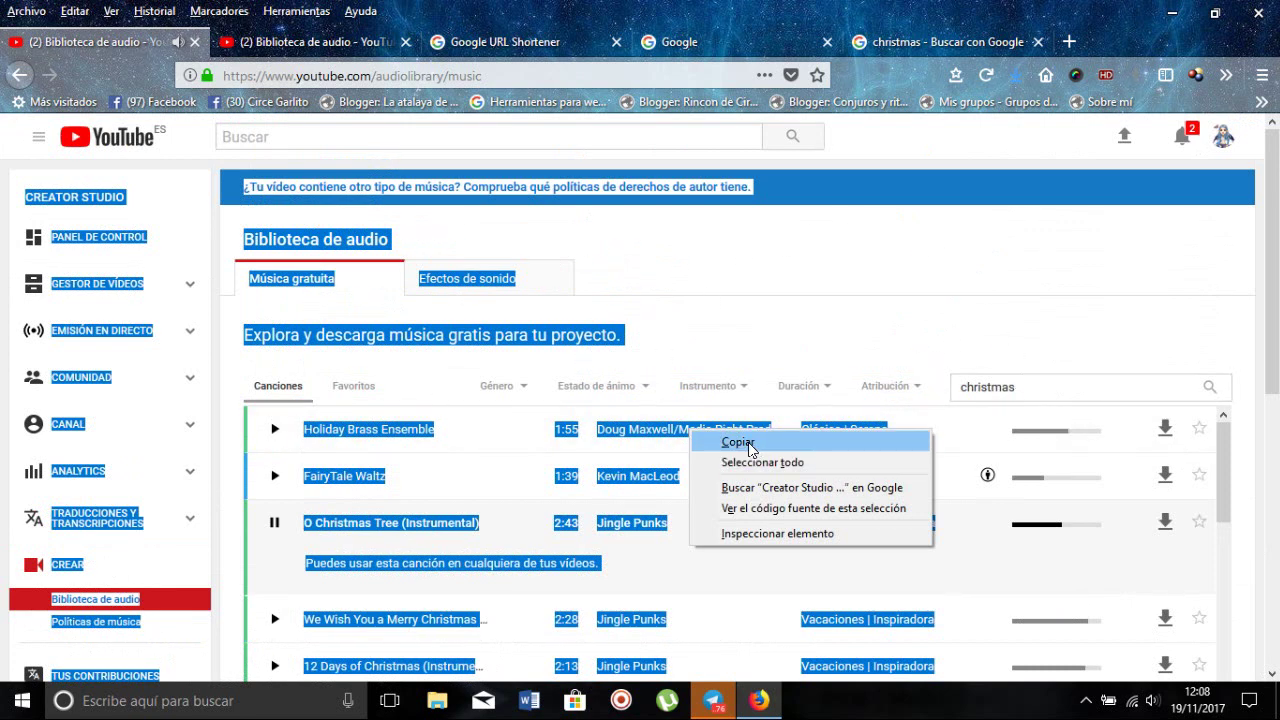
left_click(752, 446)
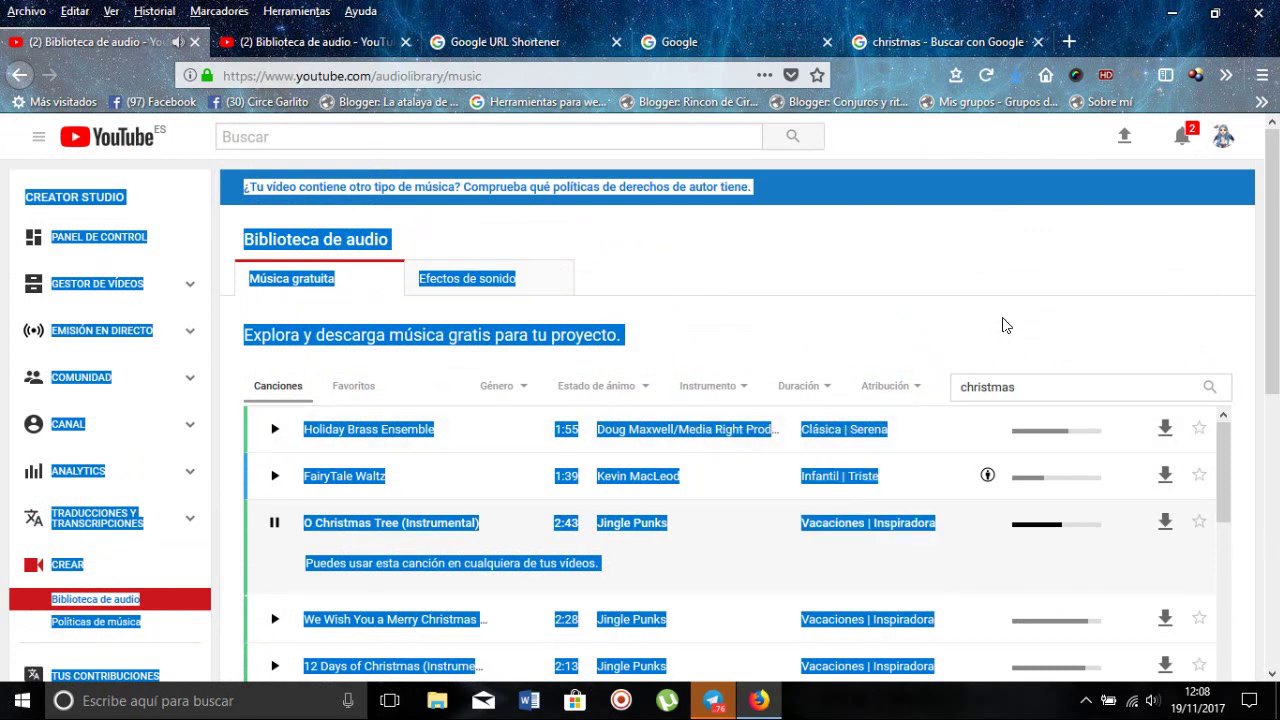
left_click(1176, 17)
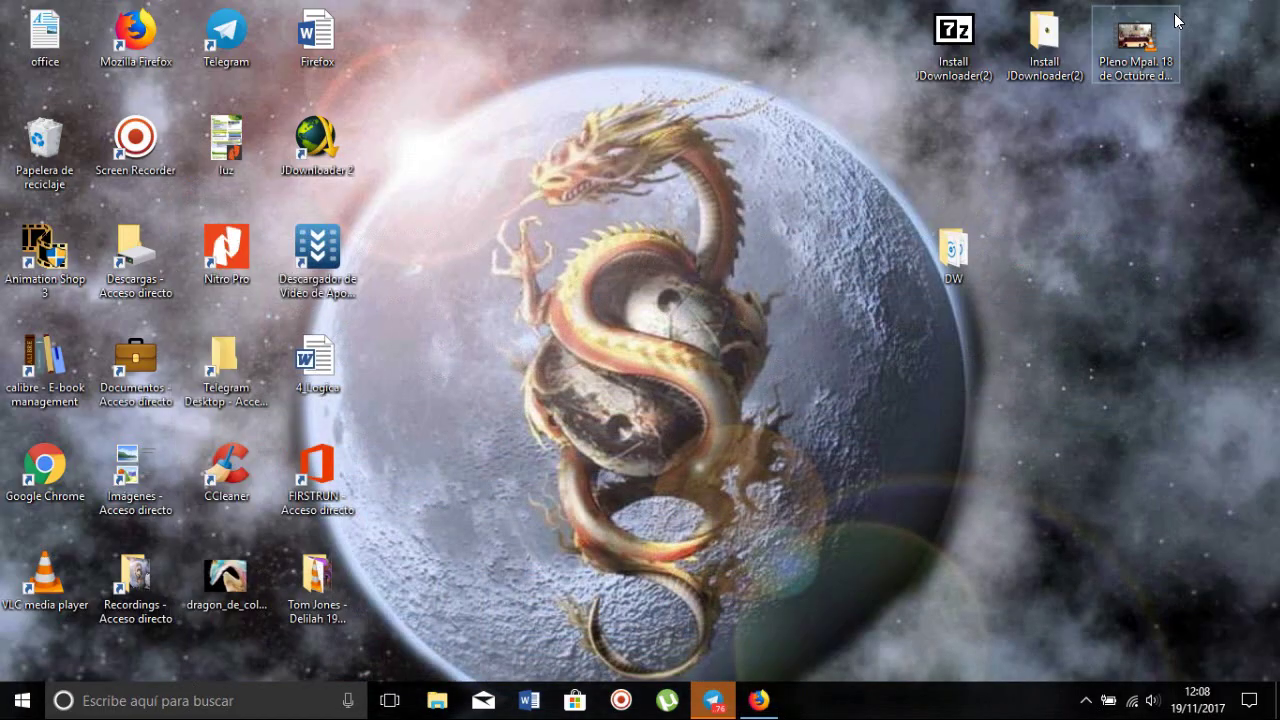
Open JDownloader 2 and look over its list of downloads and the link grabber
double_click(318, 150)
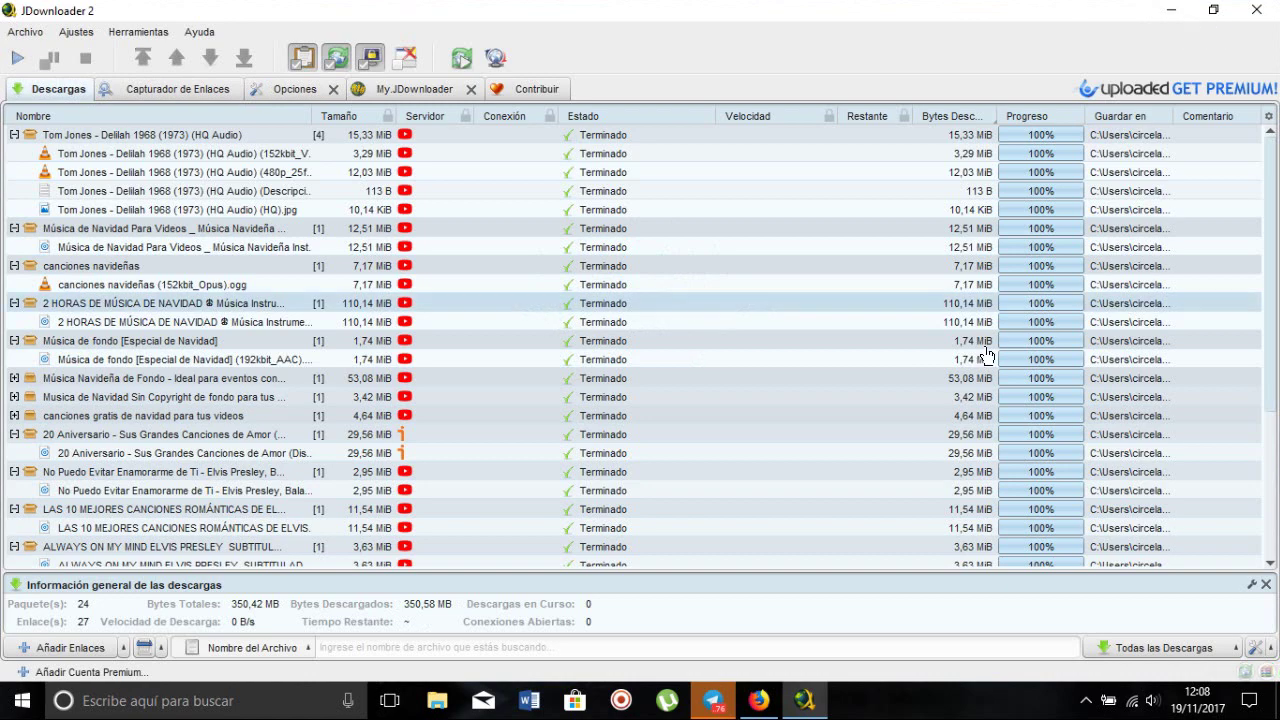
scroll(928, 384, "down", 4)
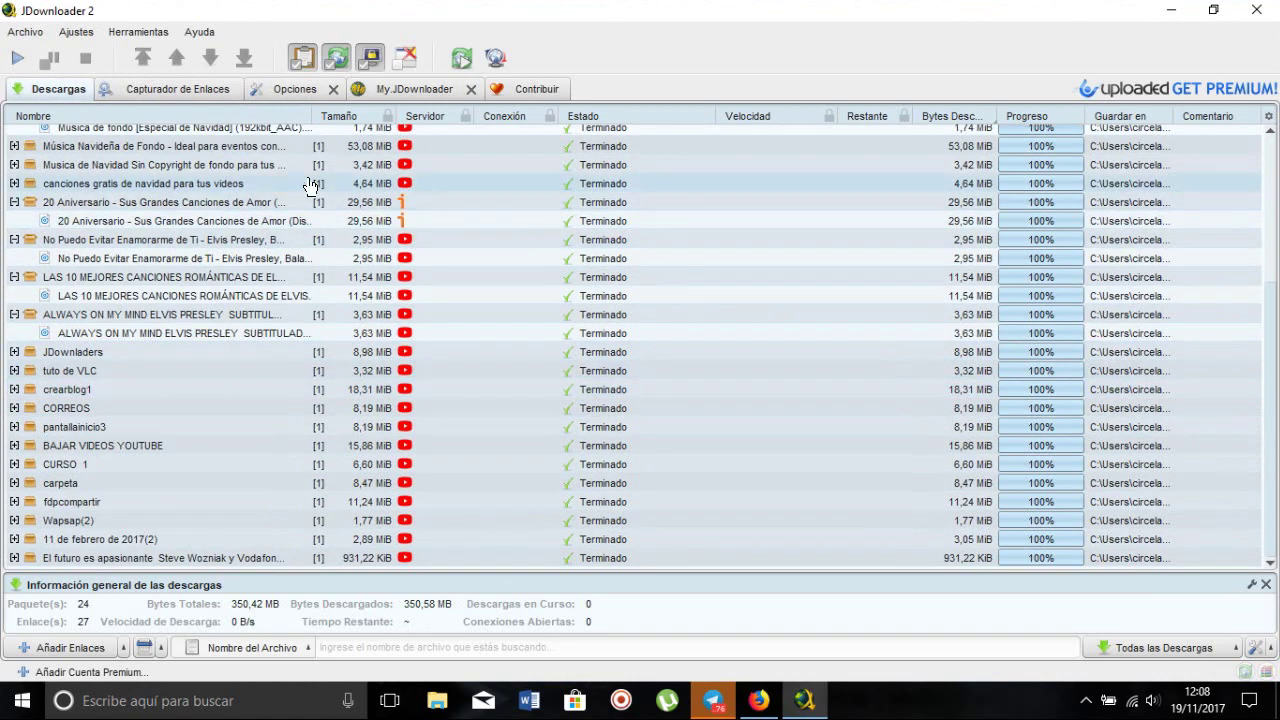
left_click(169, 89)
left_click(45, 90)
left_click(171, 89)
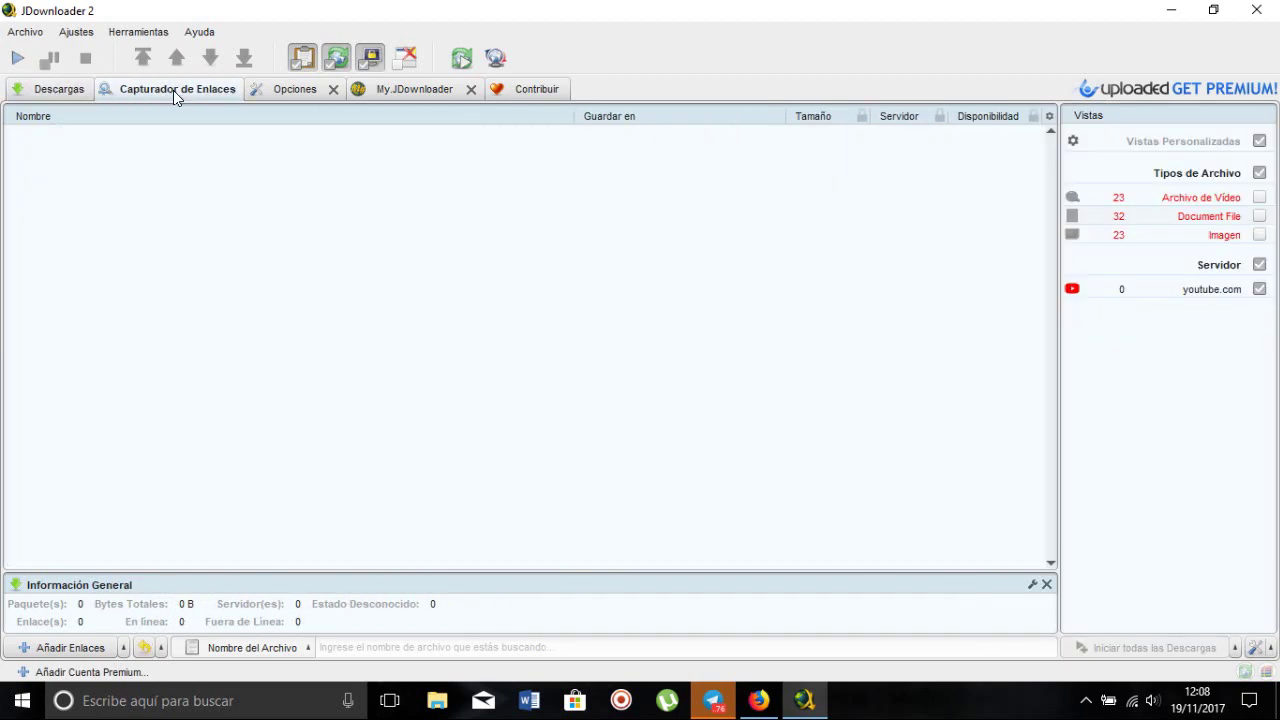
left_click(44, 96)
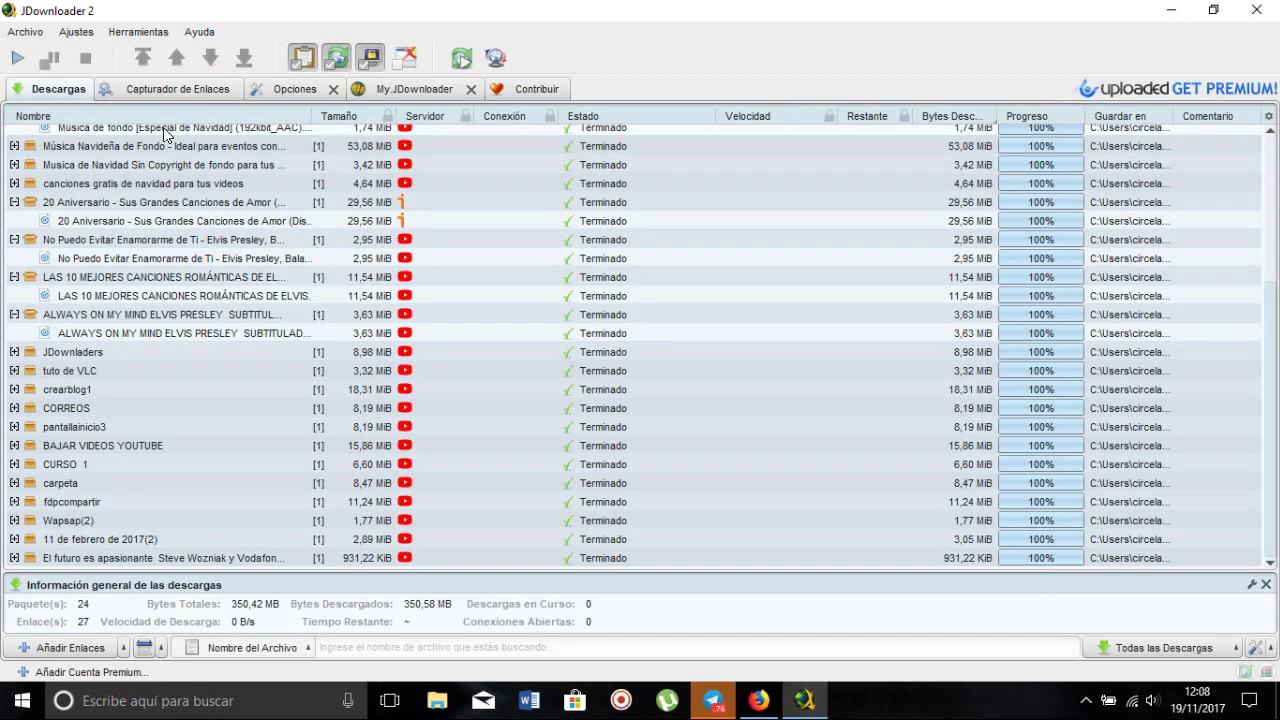
Clear the finished package "canciones gratis de navidad para tus videos" from the downloads list
right_click(464, 185)
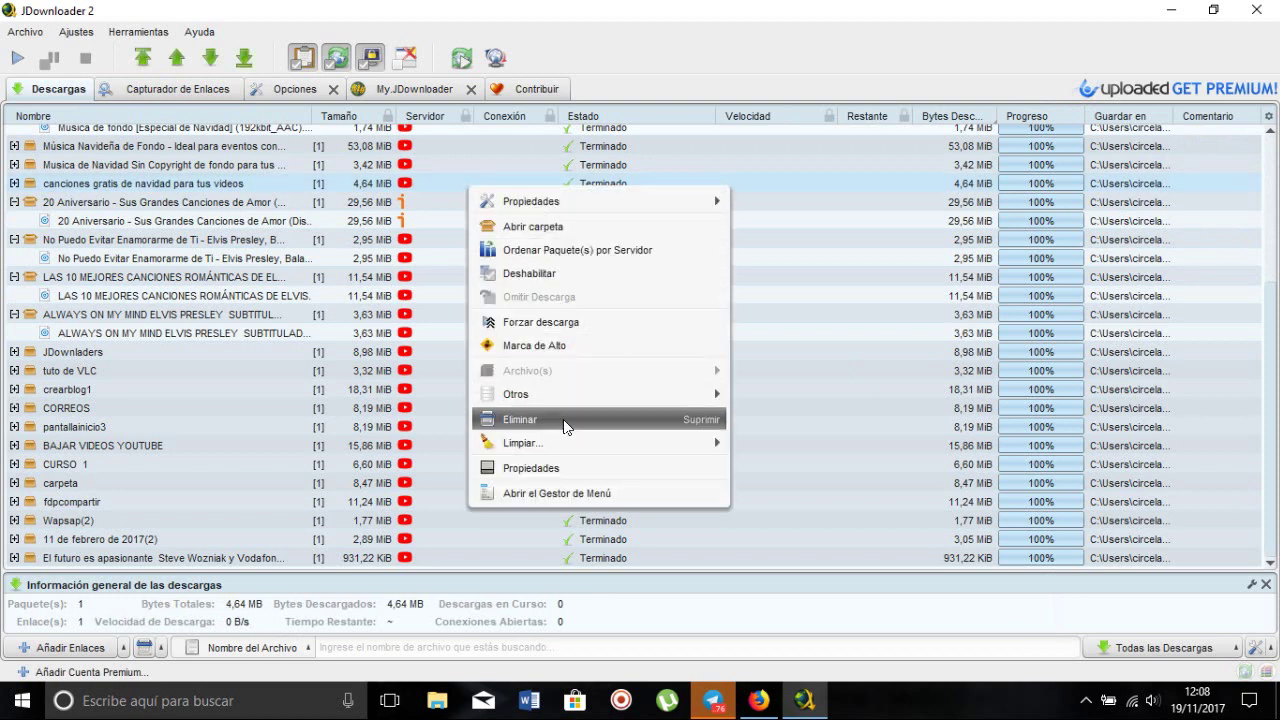
mouse_move(595, 442)
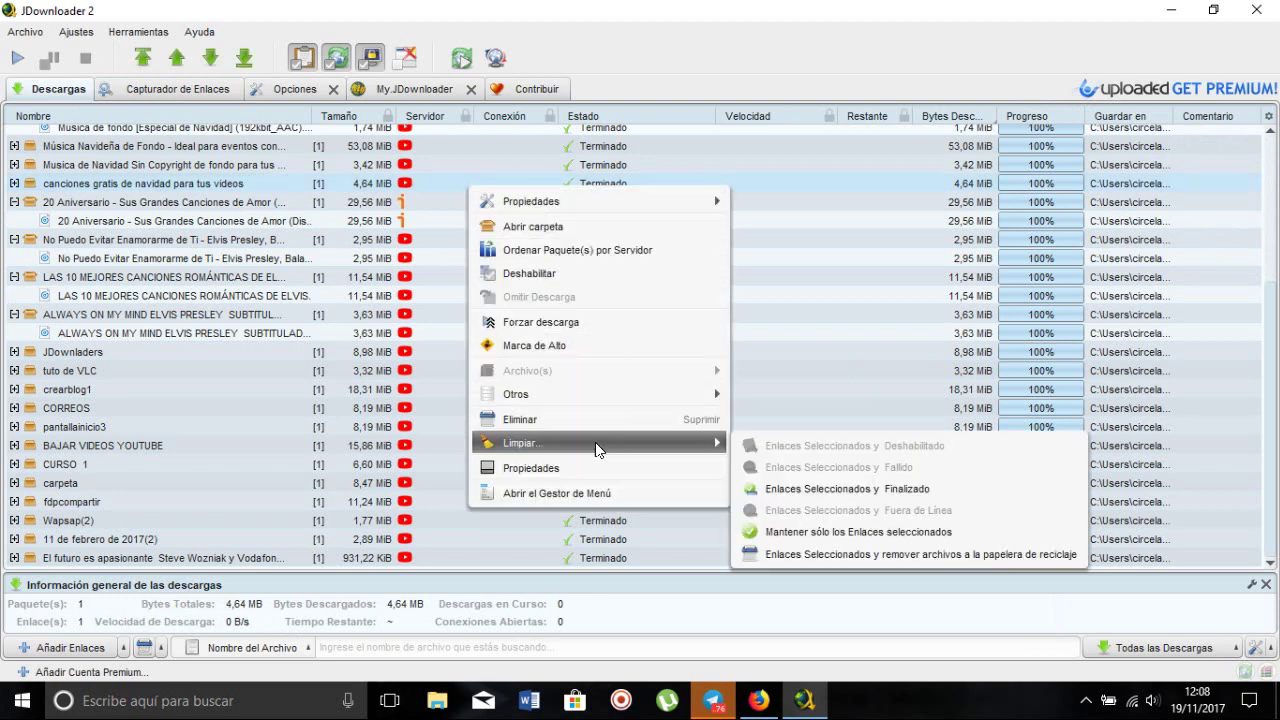
left_click(916, 489)
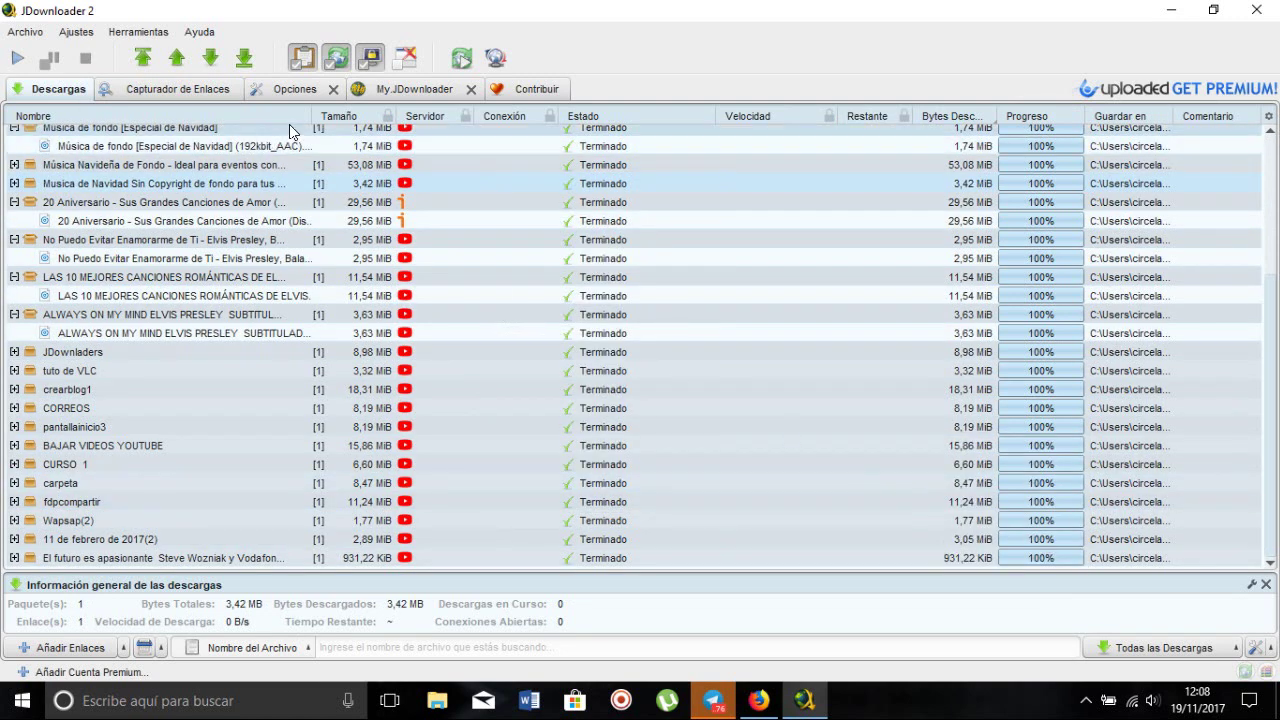
right_click(289, 124)
mouse_move(503, 389)
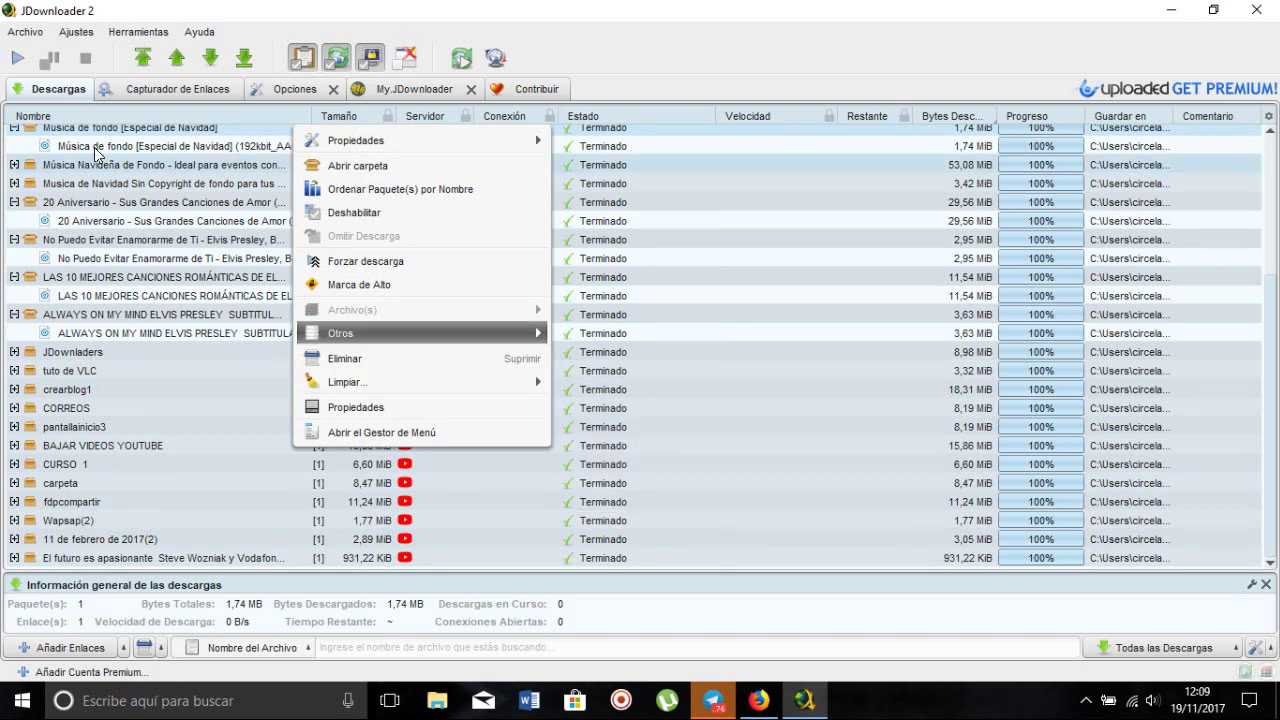
Show JDownloader's link grabber, copy the selected audio library page content from Firefox again, and return to JDownloader
left_click(183, 89)
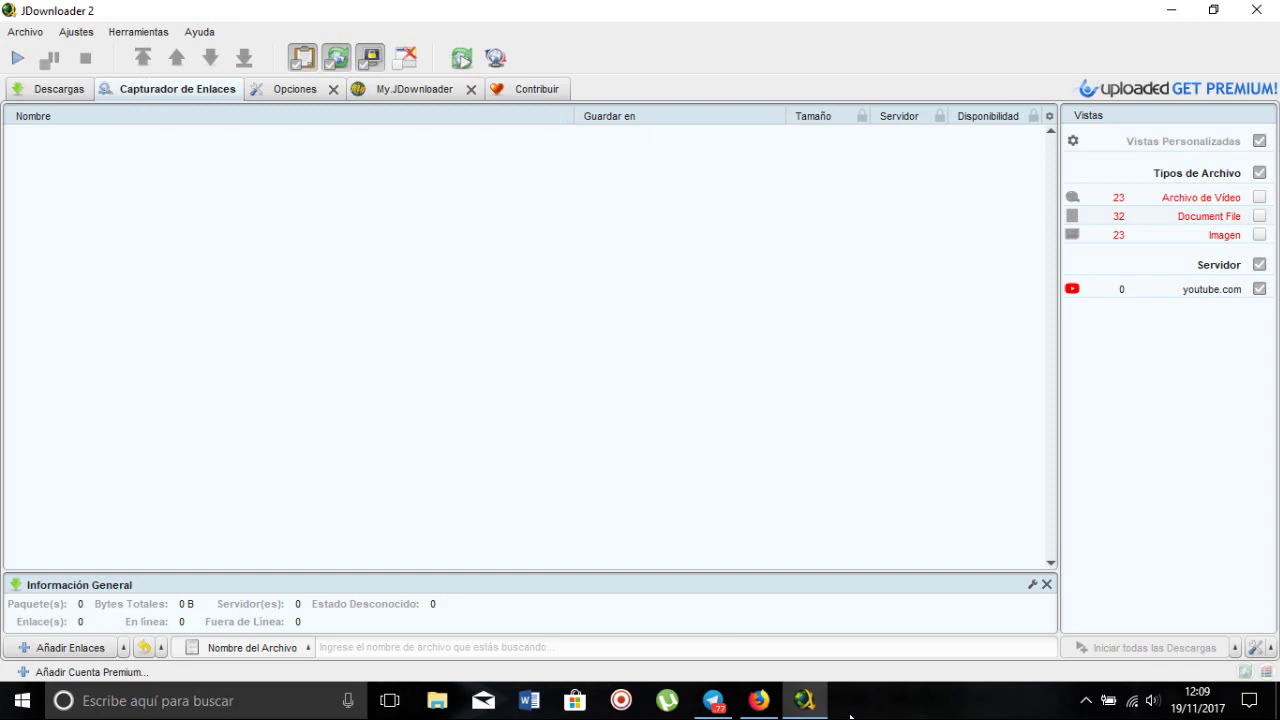
left_click(759, 700)
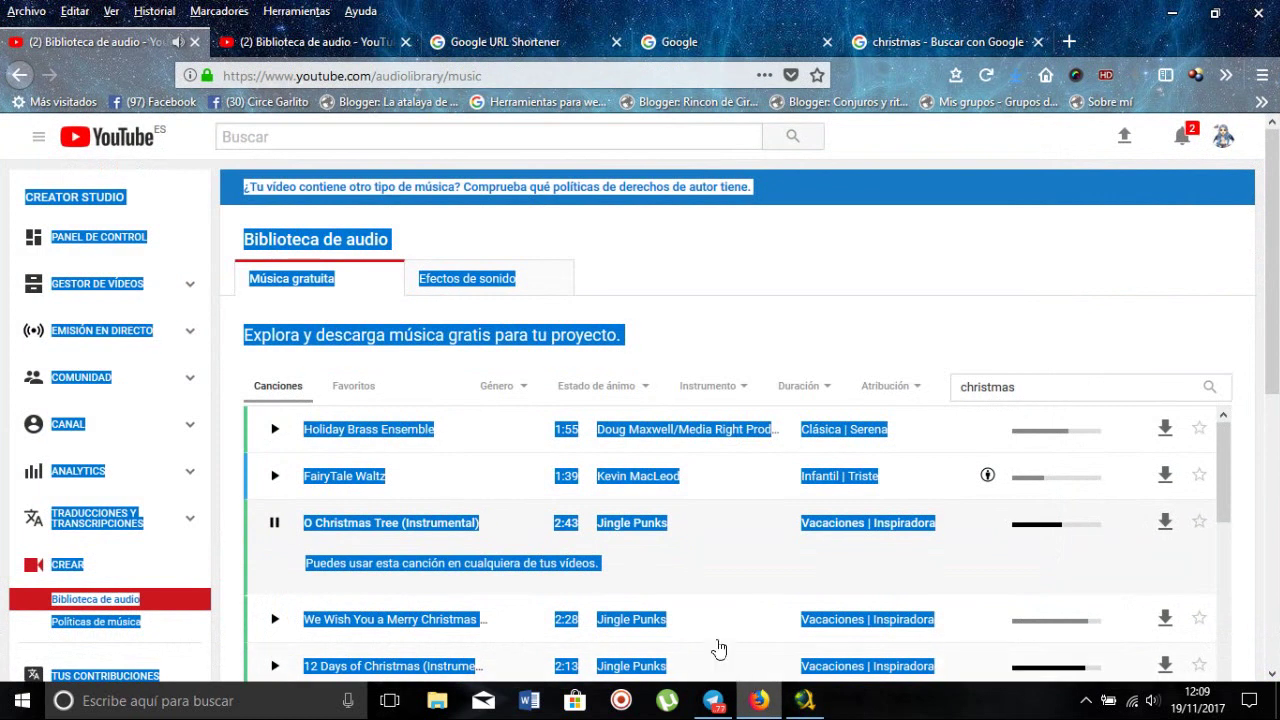
right_click(587, 337)
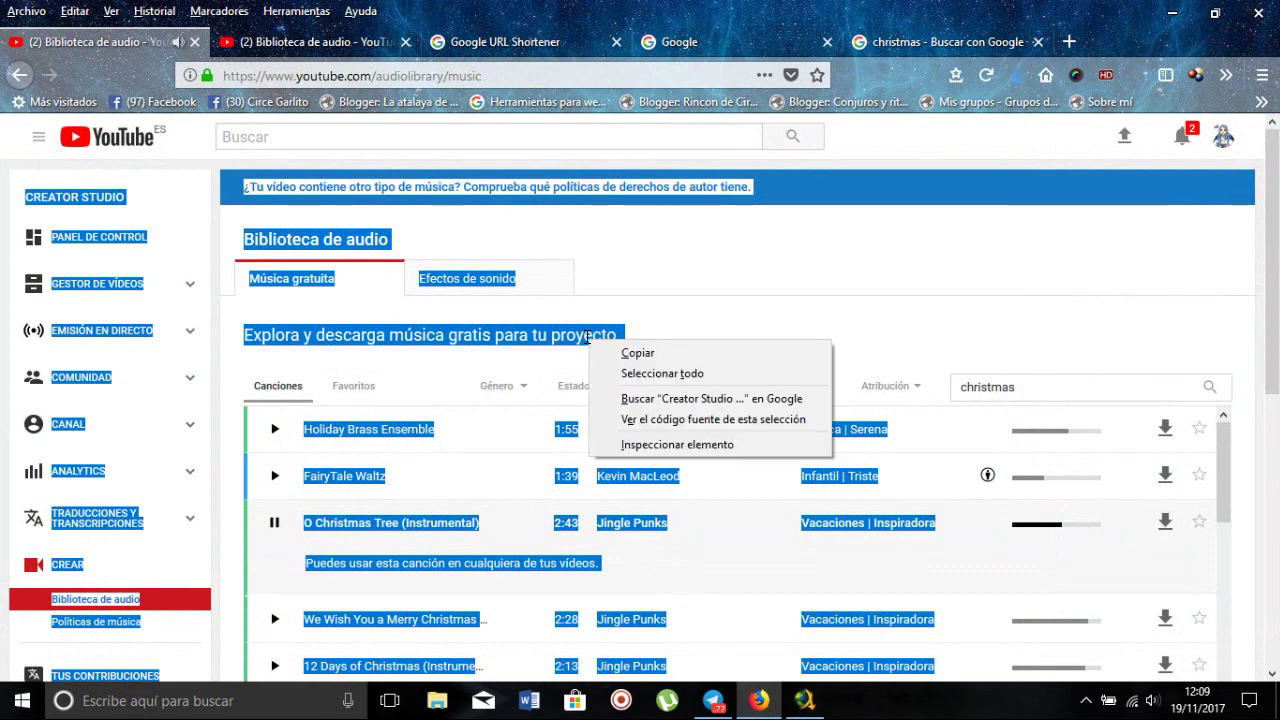
left_click(645, 355)
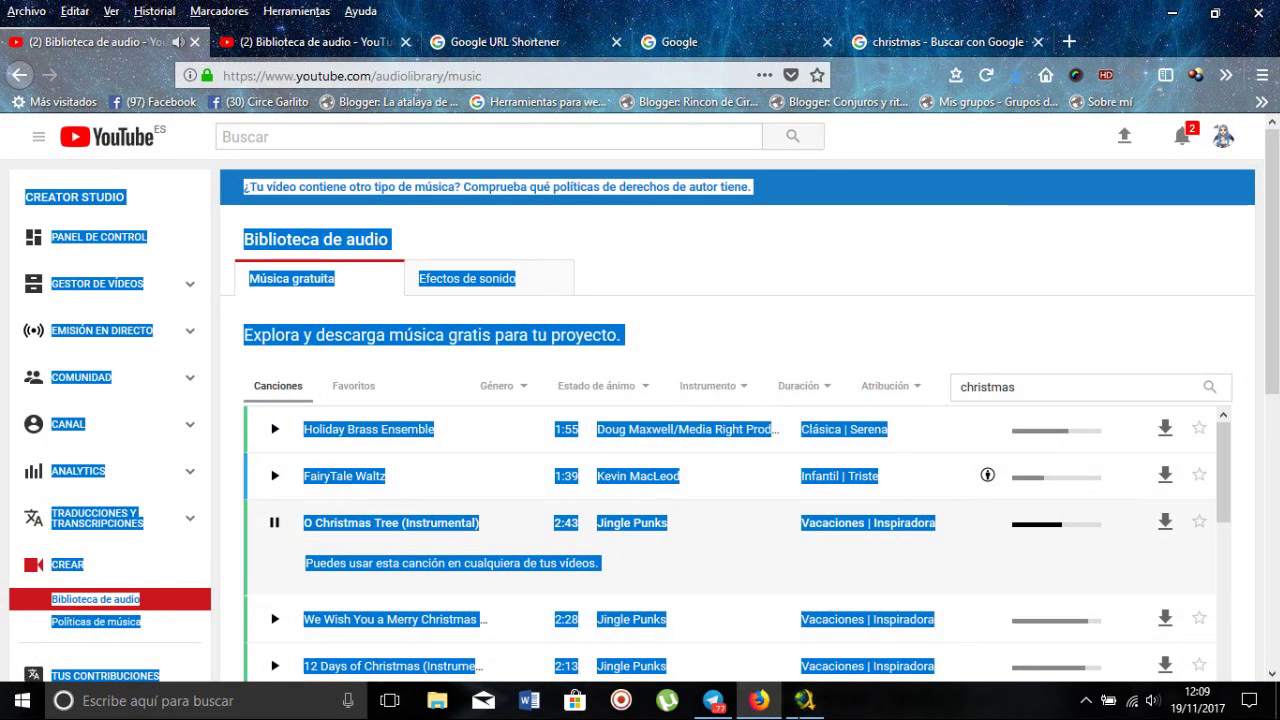
left_click(806, 700)
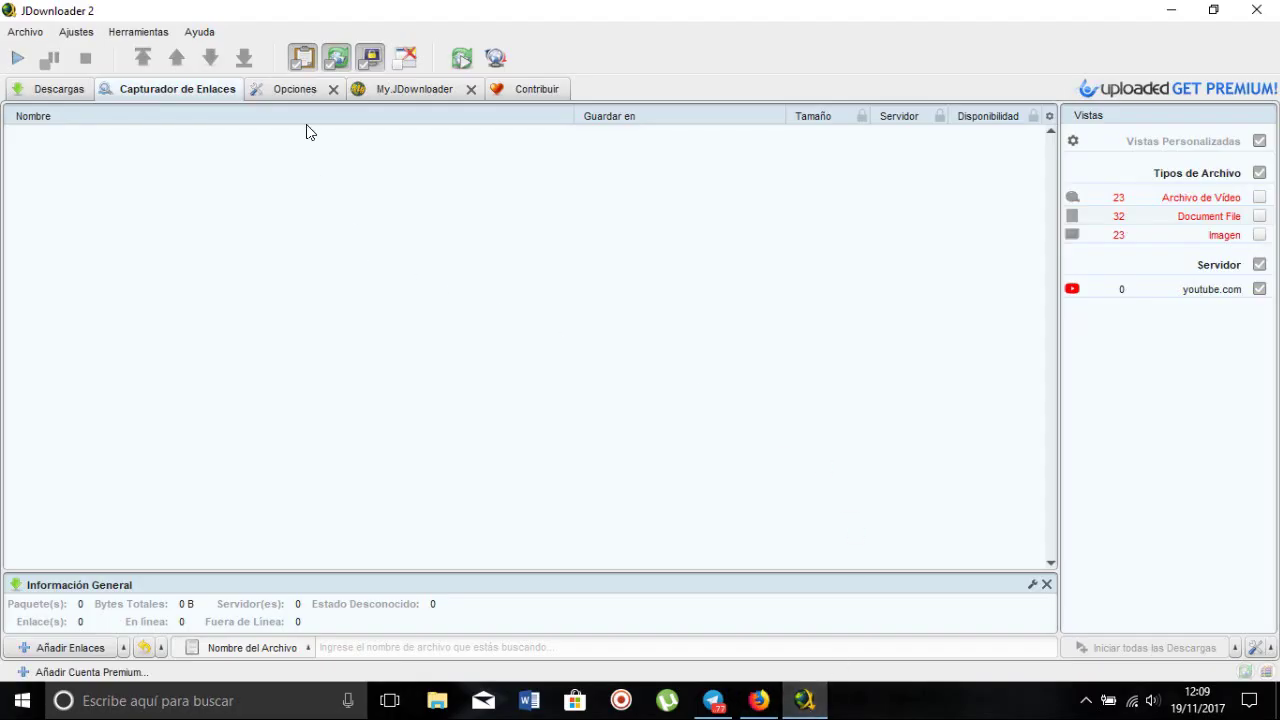
right_click(282, 188)
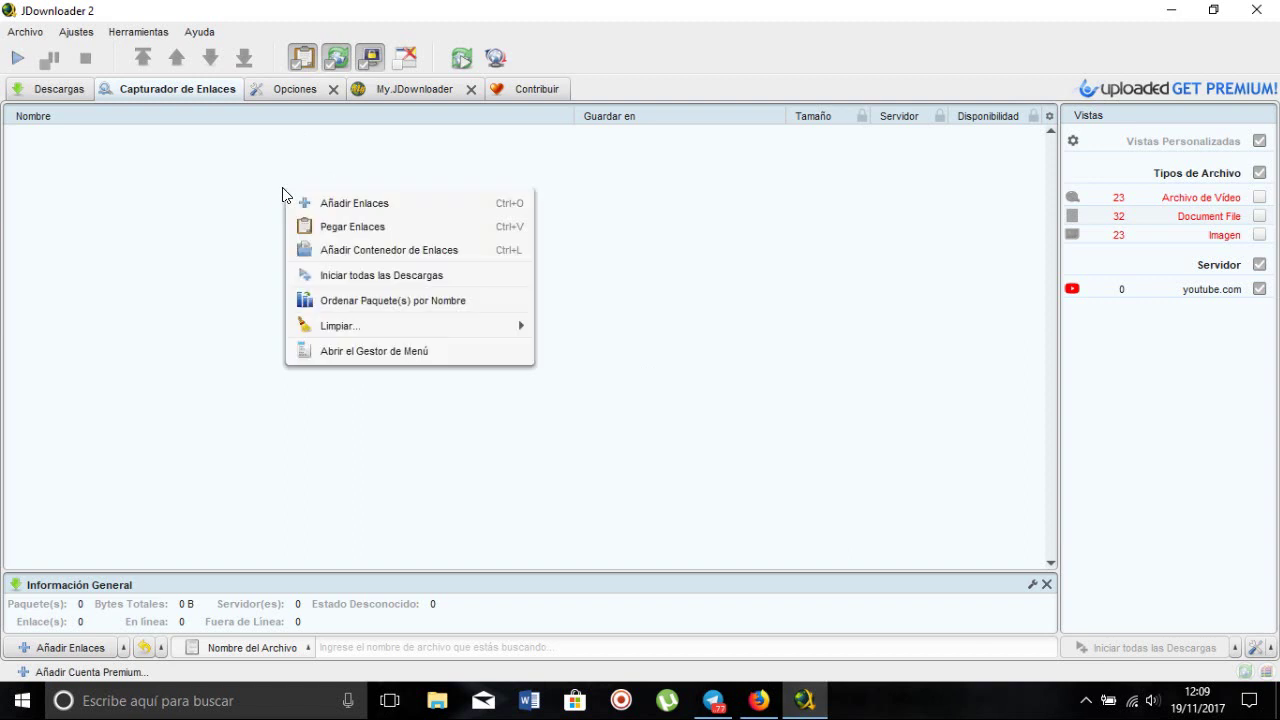
left_click(372, 203)
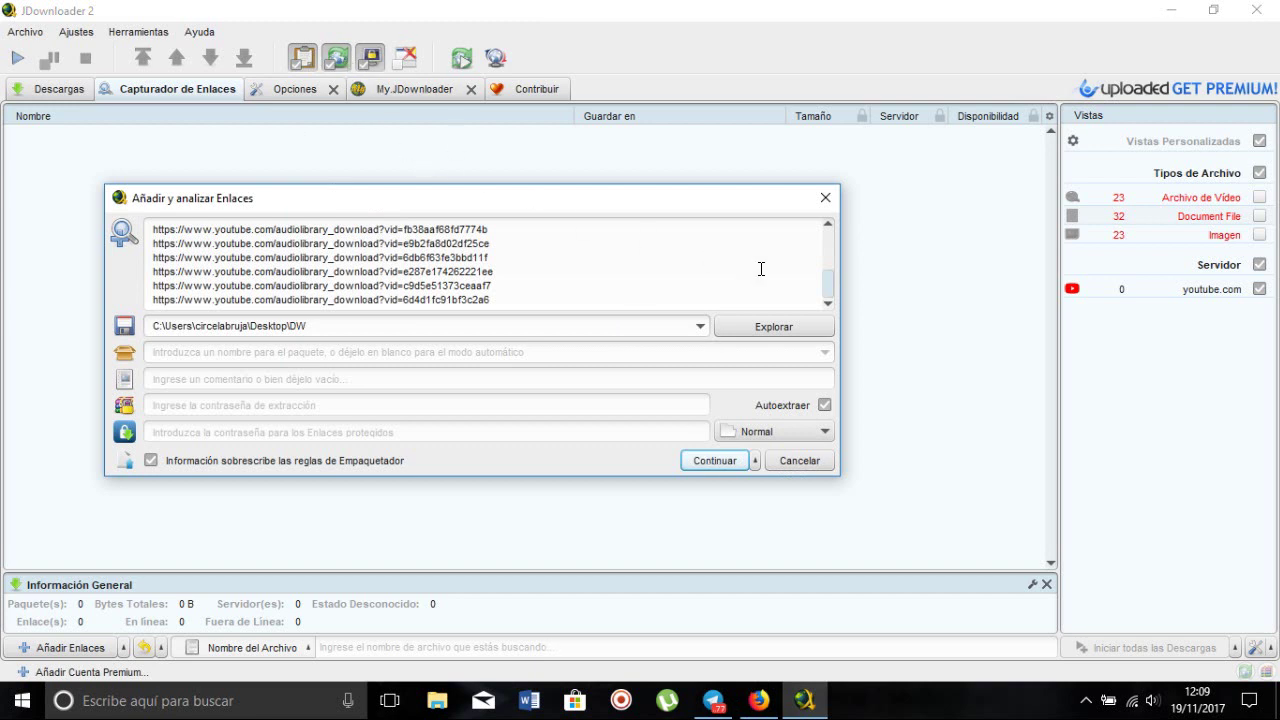
left_click(824, 200)
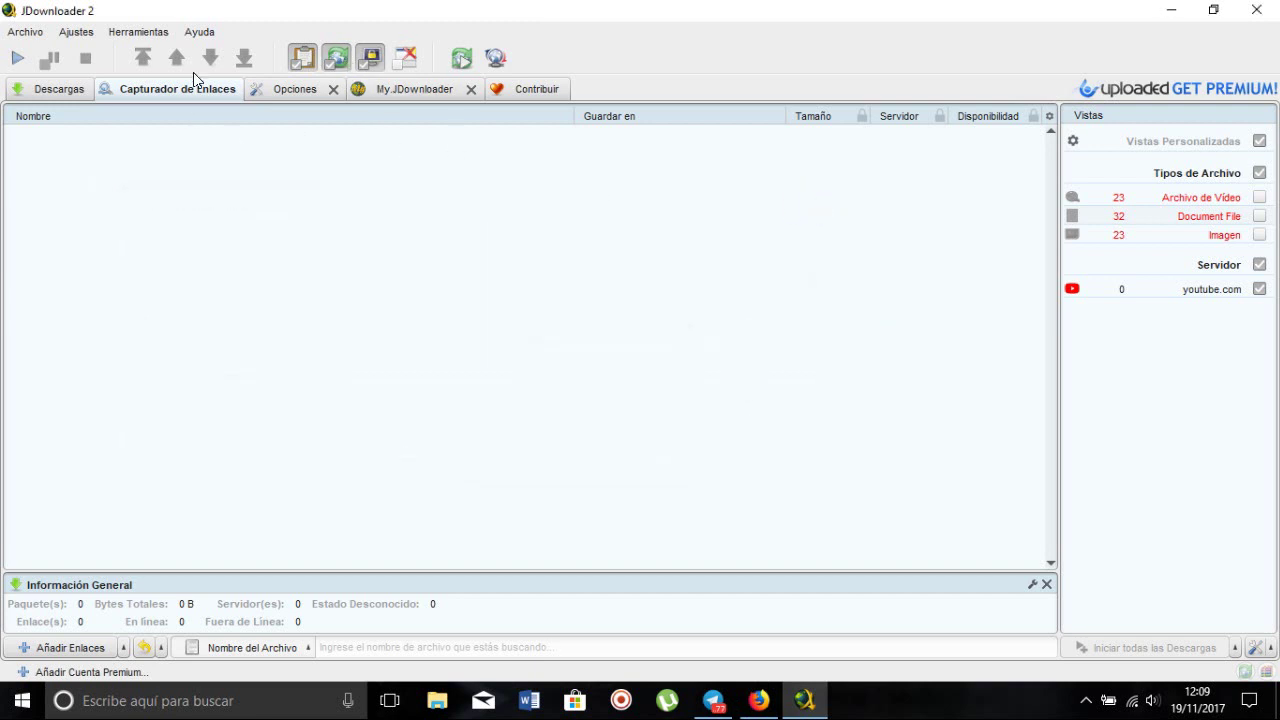
Add the copied audio library links to the link grabber and accept a deep analysis to find the downloadable sound files
right_click(289, 184)
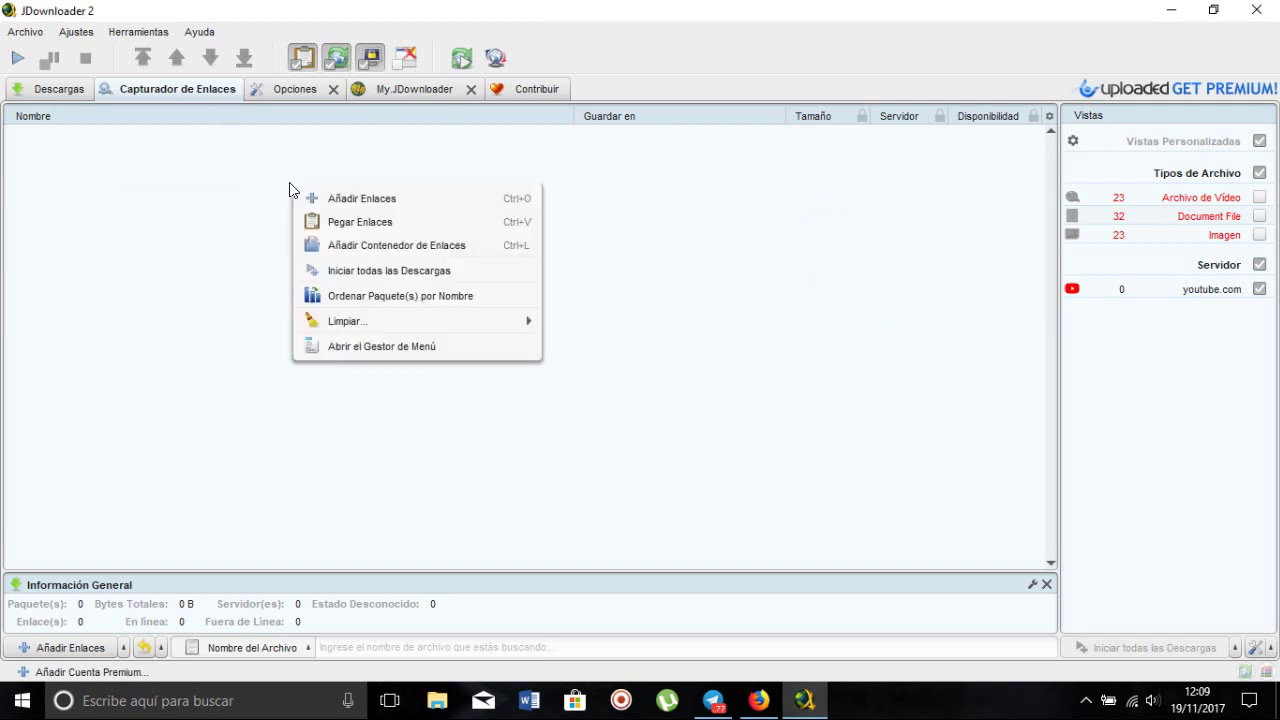
left_click(363, 198)
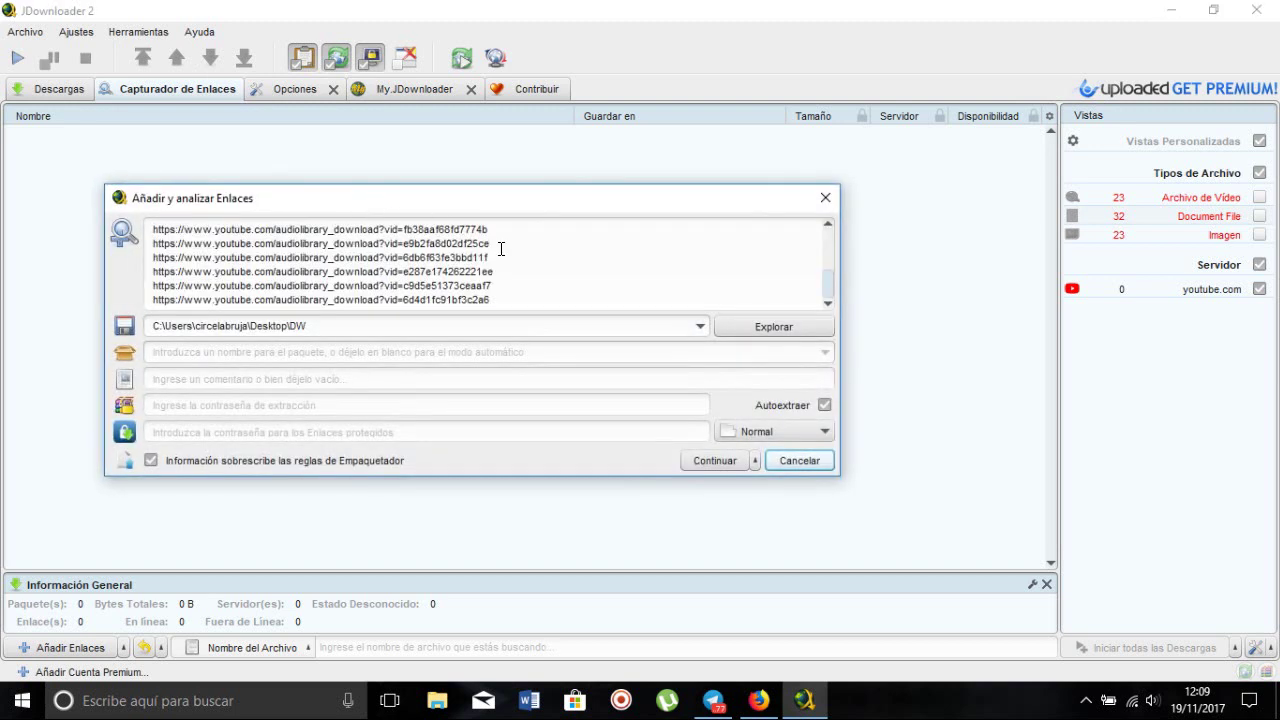
left_click(716, 461)
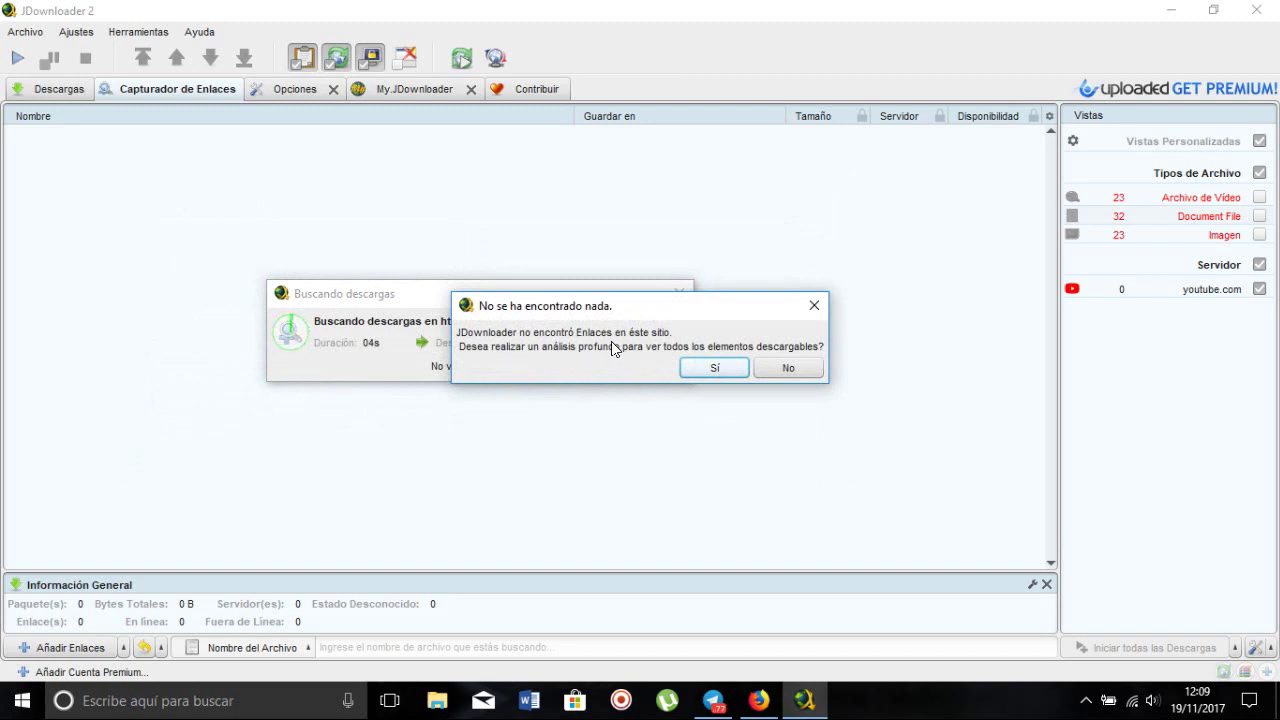
left_click(716, 372)
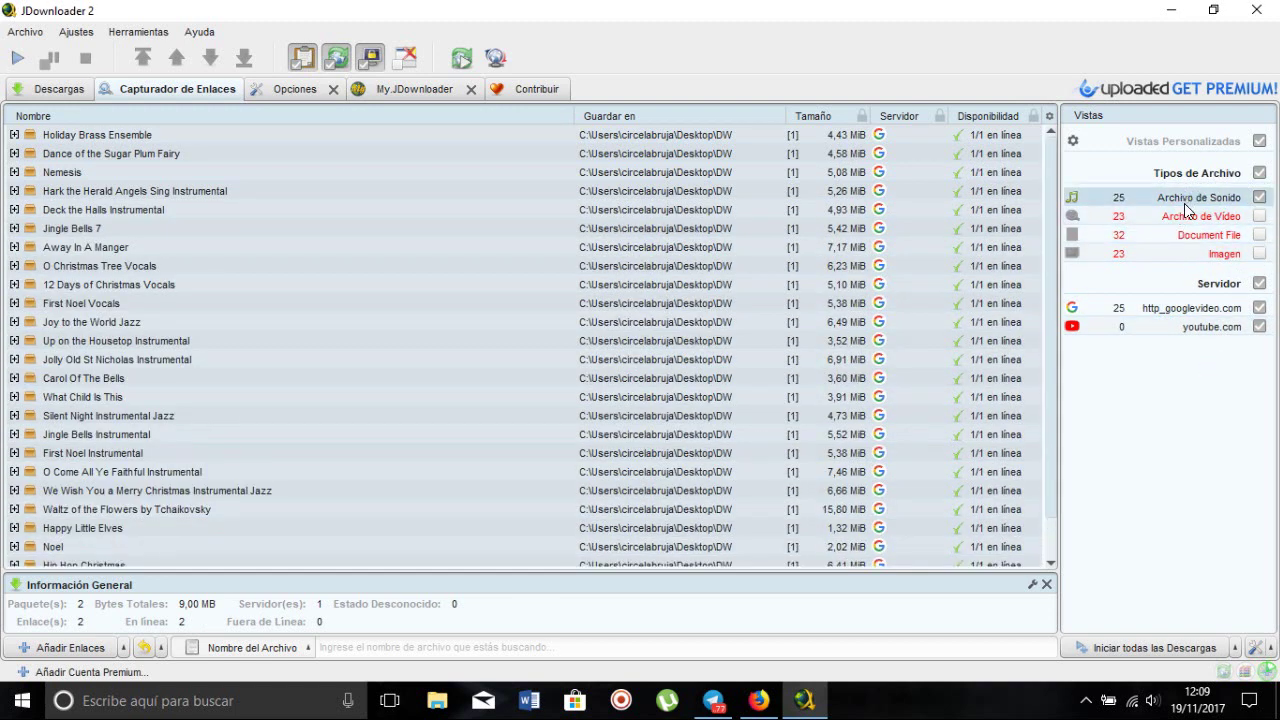
left_click(1259, 198)
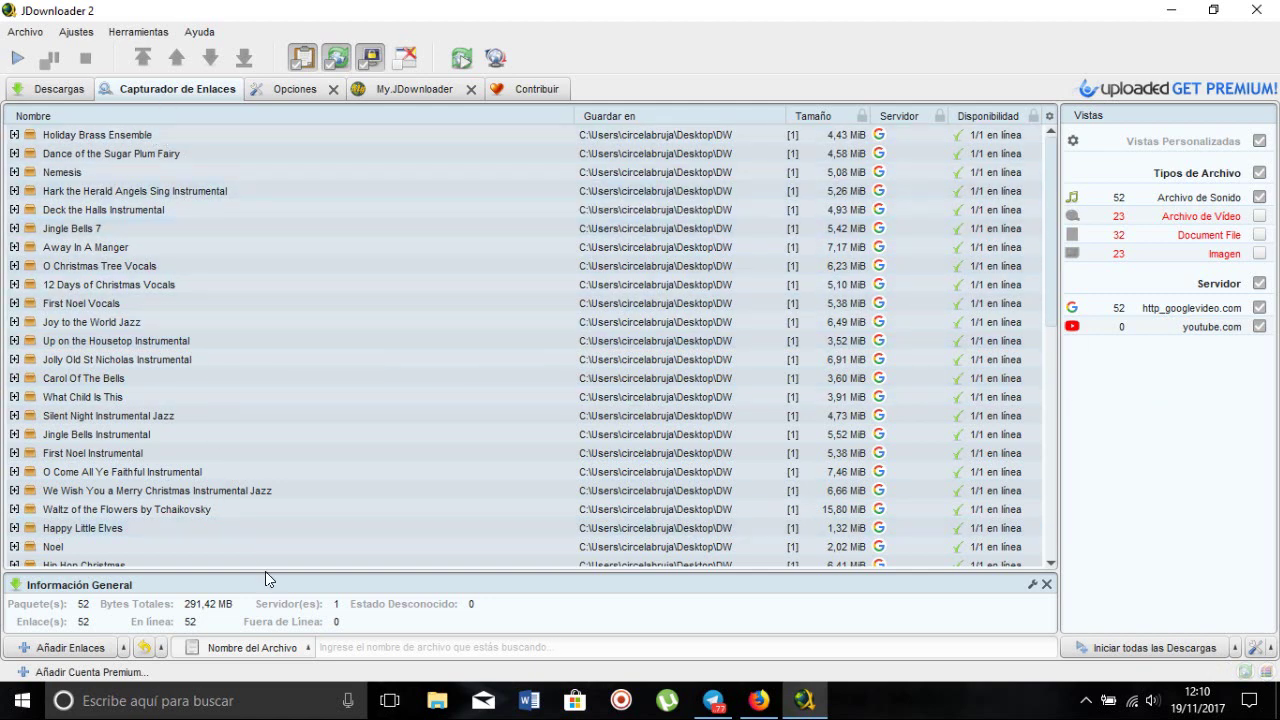
Start all downloads from the link grabber and bring the new Christmas tracks into view in the downloads list
right_click(179, 133)
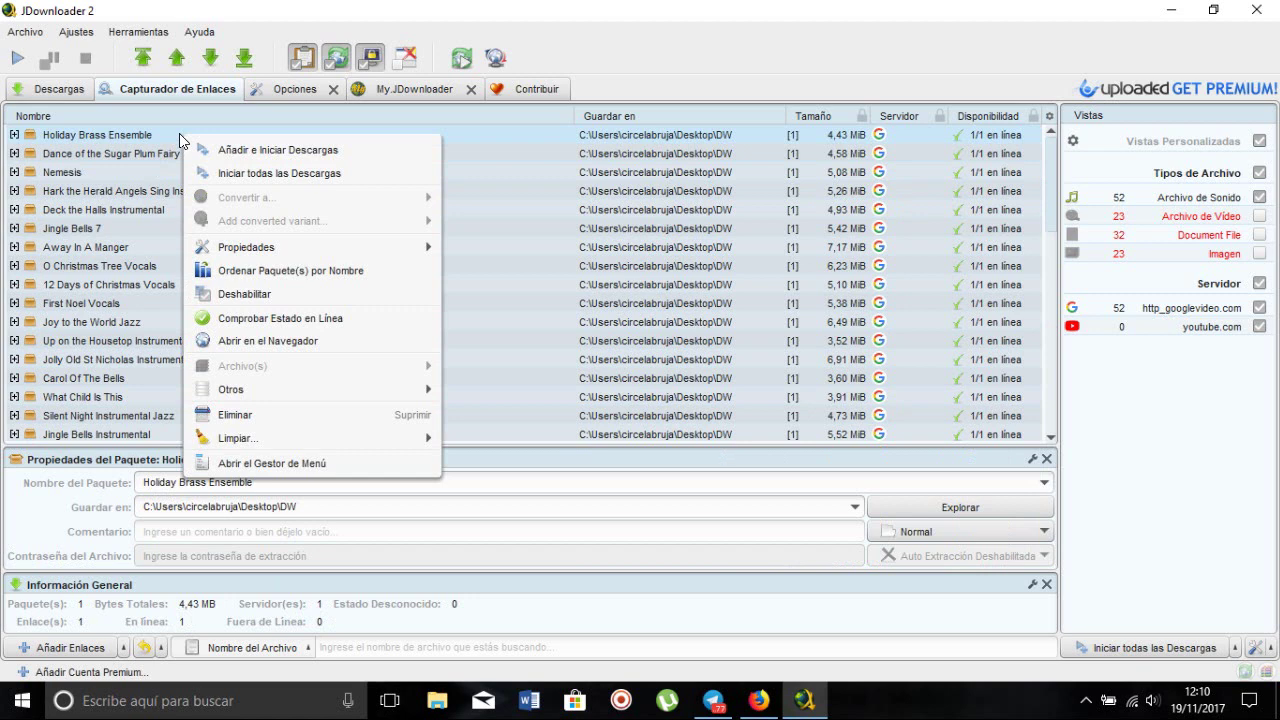
left_click(274, 173)
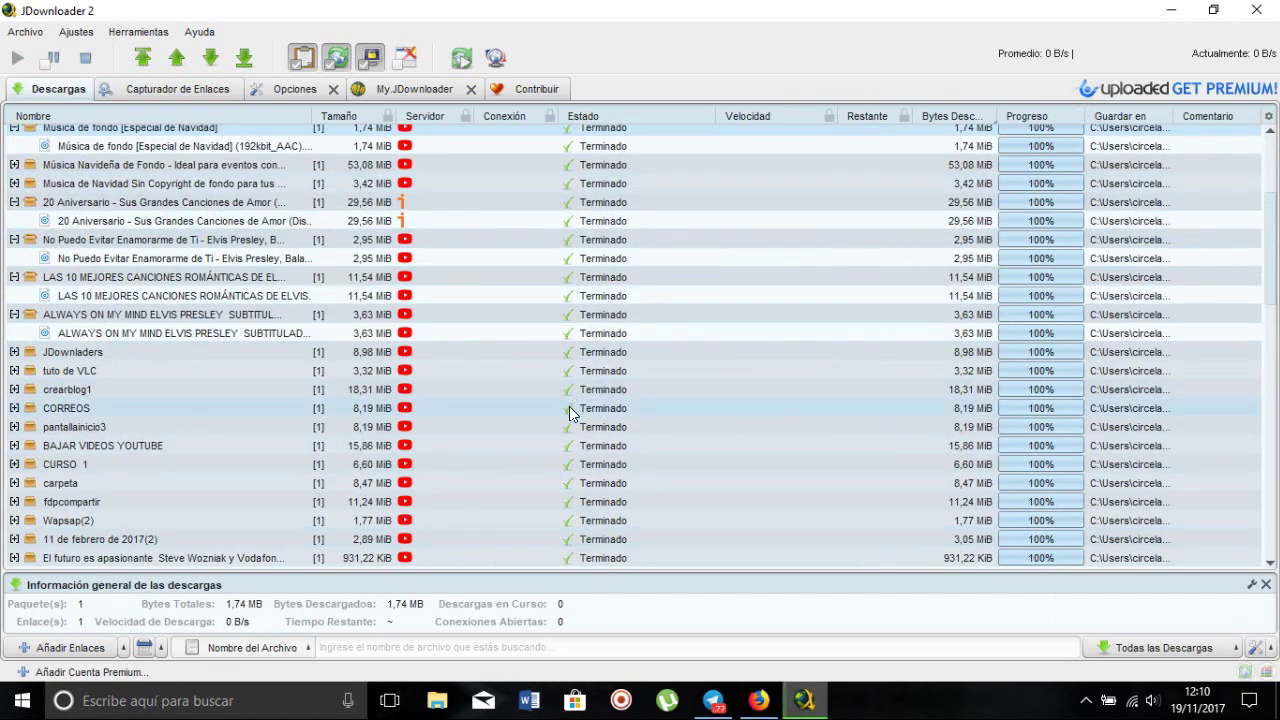
scroll(570, 412, "down", 5)
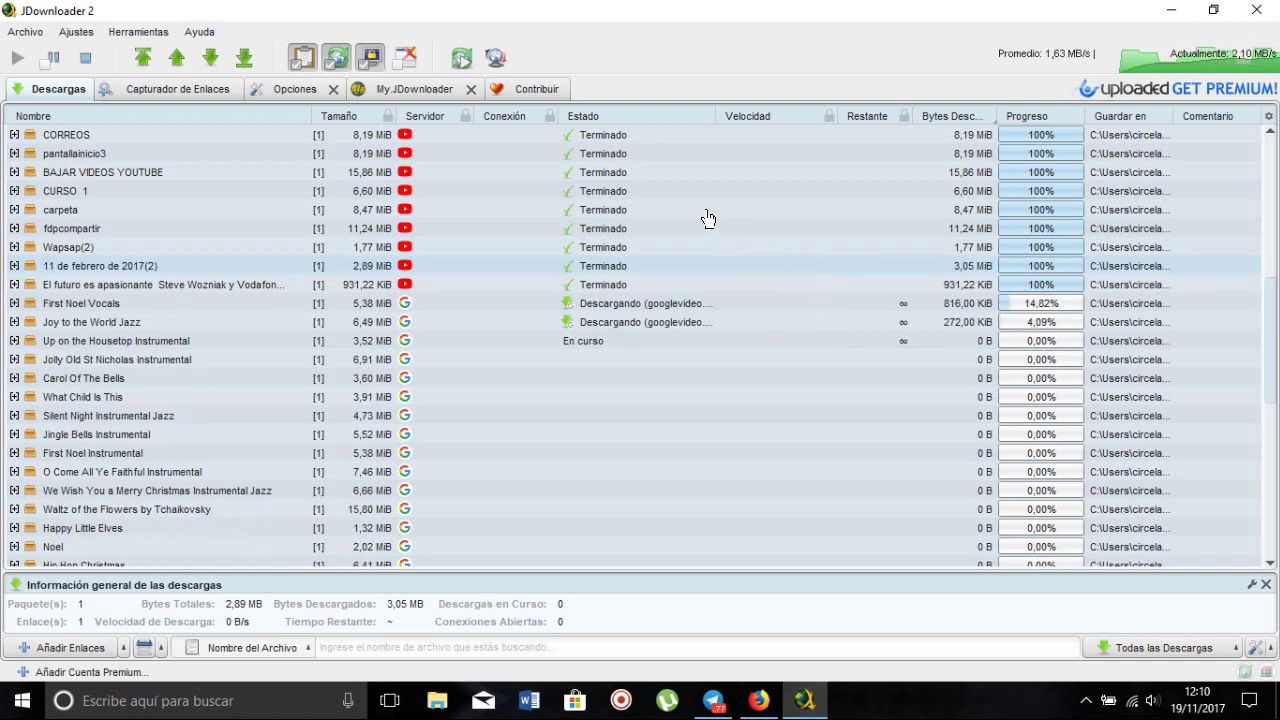
left_click(655, 250)
left_click_drag(655, 235, 614, 140)
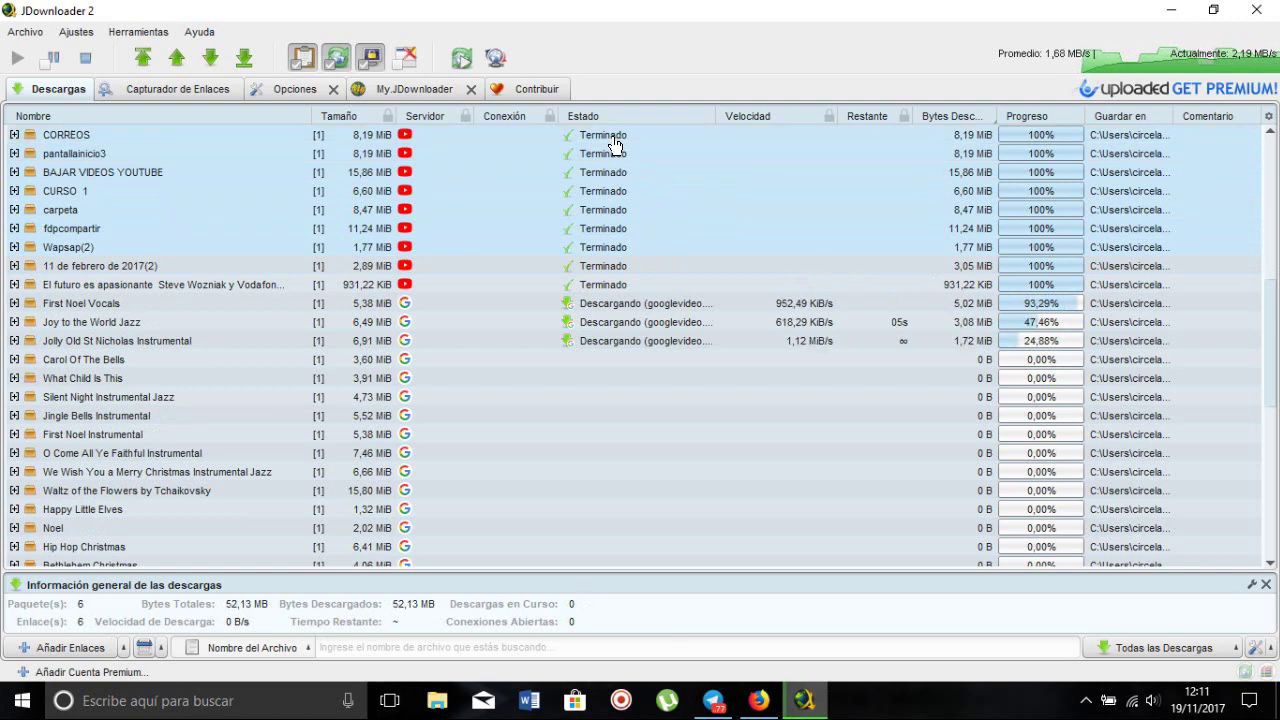
scroll(680, 200, "up", 2)
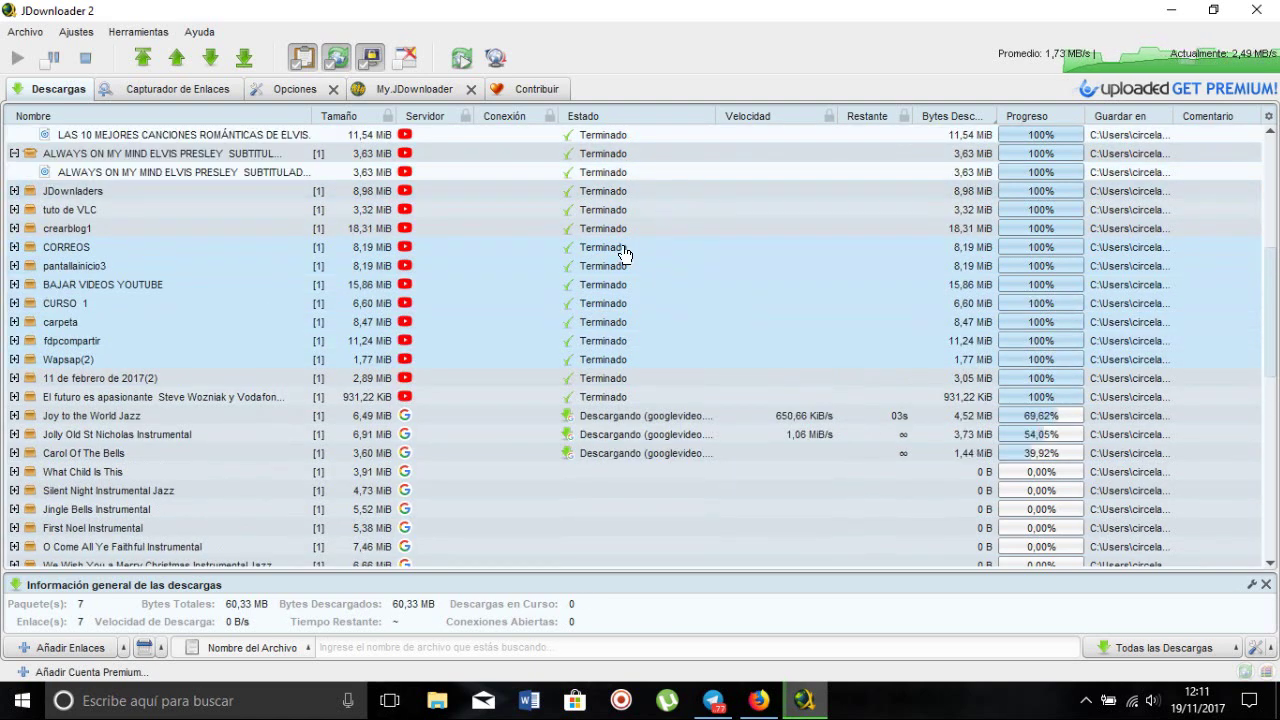
left_click(606, 212, "shift")
left_click_drag(606, 197, 586, 134)
scroll(700, 284, "up", 3)
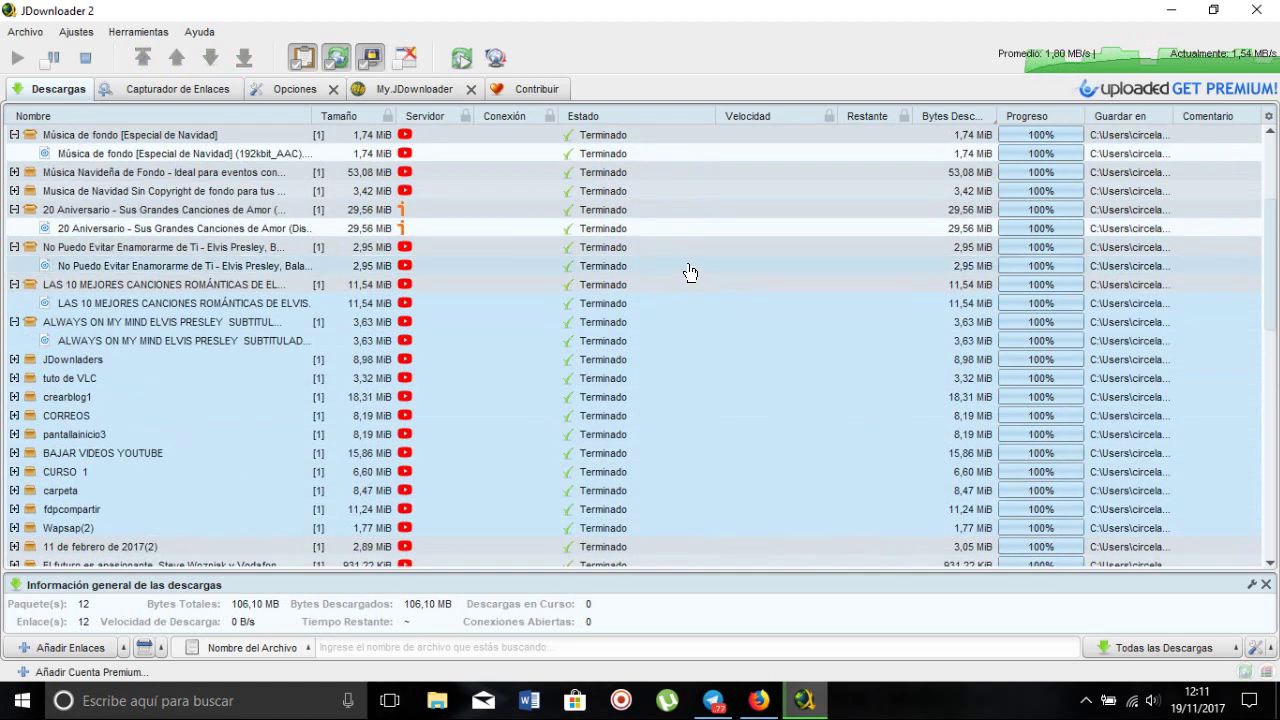
left_click_drag(590, 268, 588, 232)
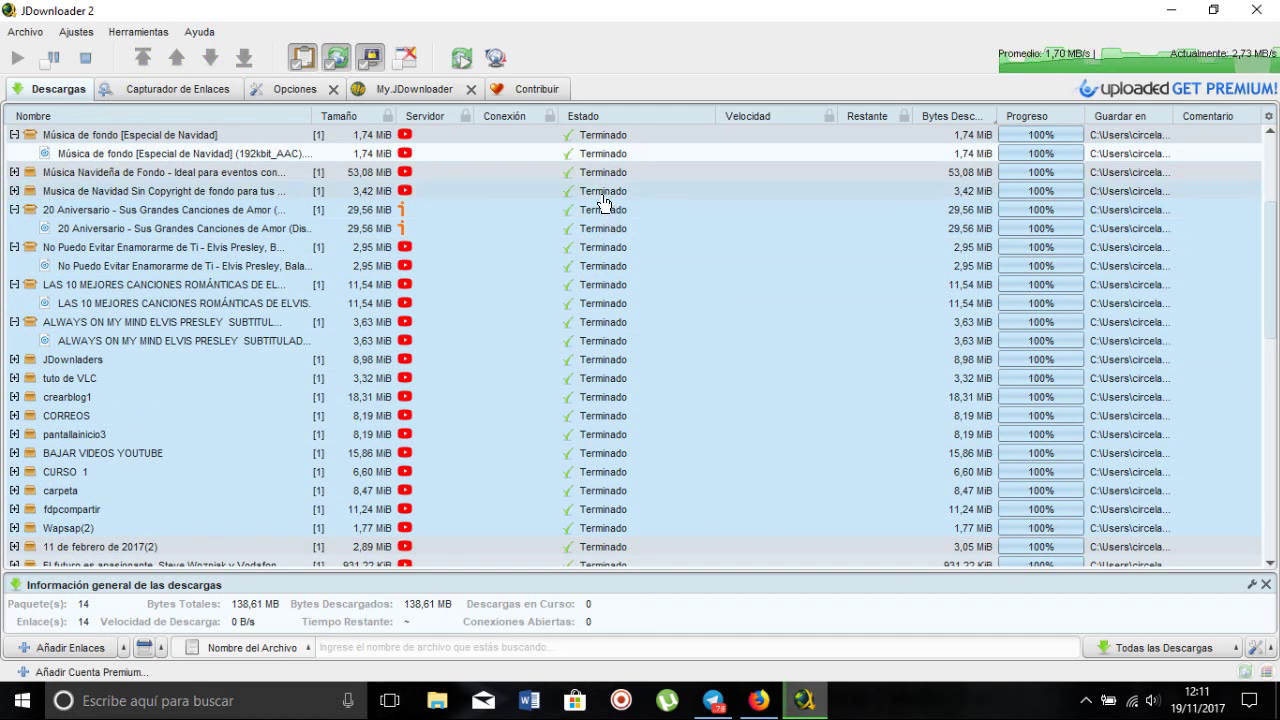
left_click_drag(594, 180, 595, 160)
Clear the finished downloads from "Música de fondo [Especial de Navidad]" through "CURSO 1" plus "fdpcompartir", removing only the links and keeping the files
left_click(593, 137)
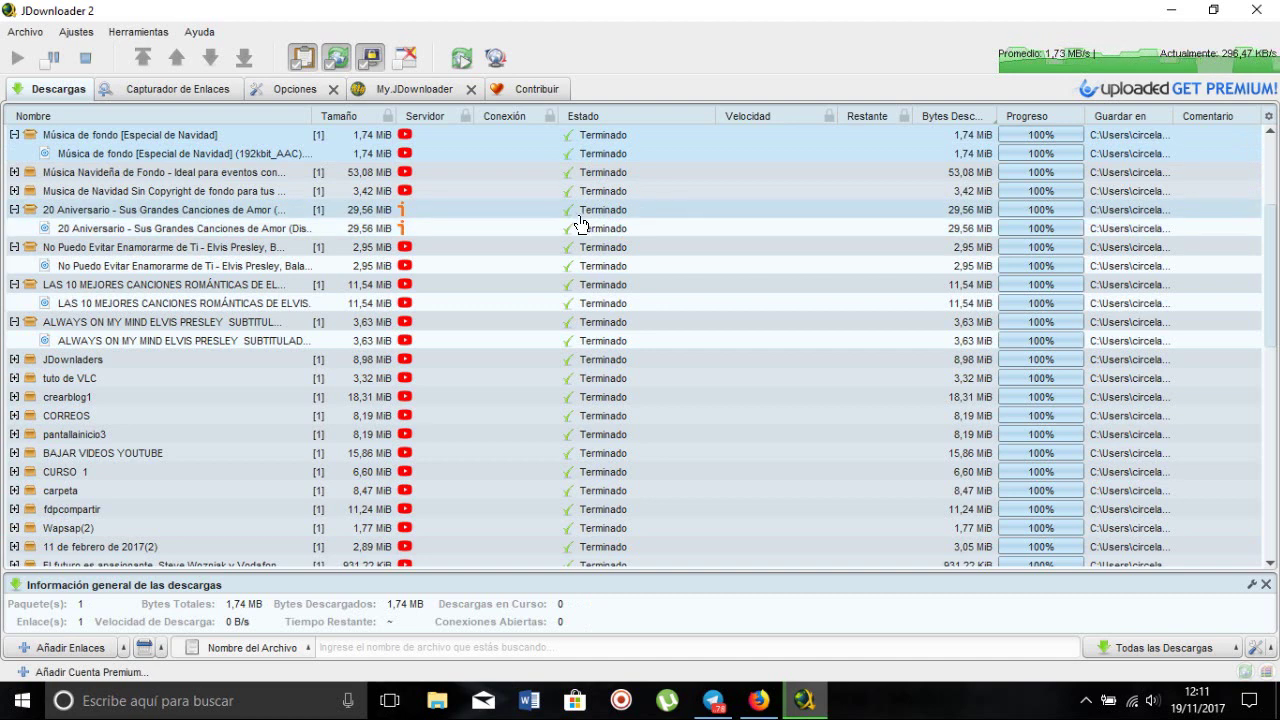
left_click(578, 191, "shift")
left_click_drag(588, 200, 596, 518)
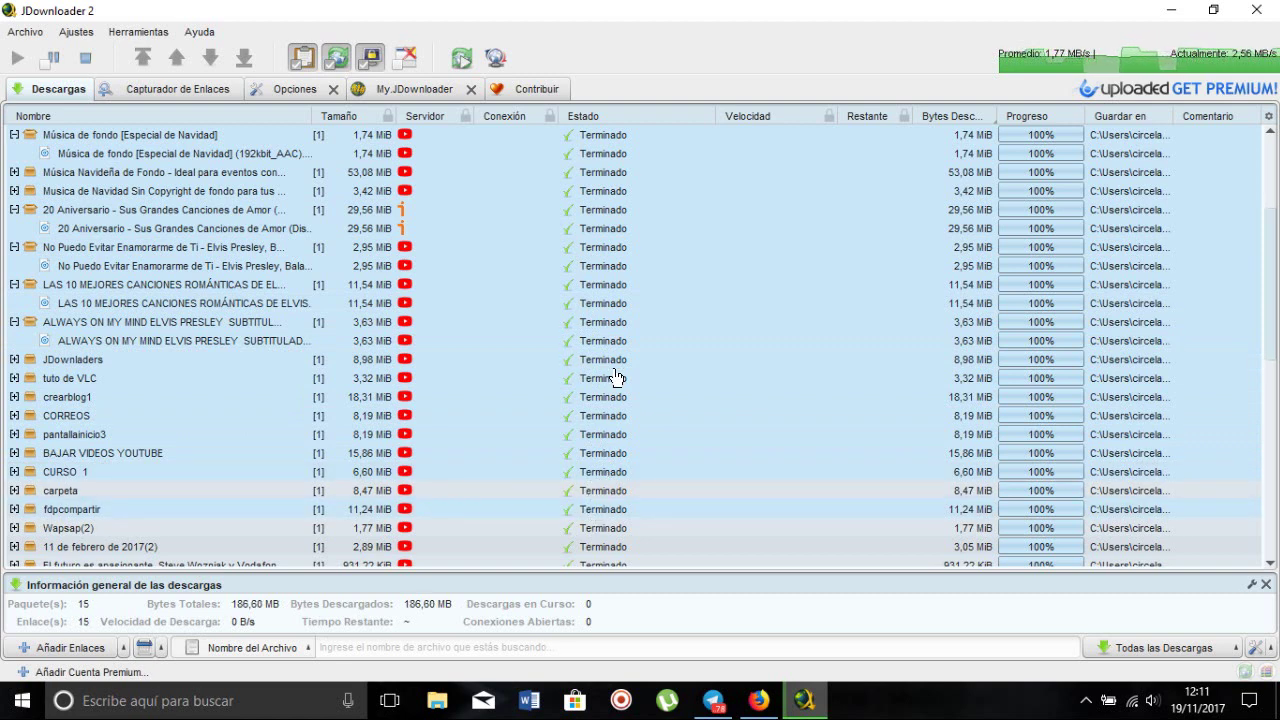
right_click(614, 370)
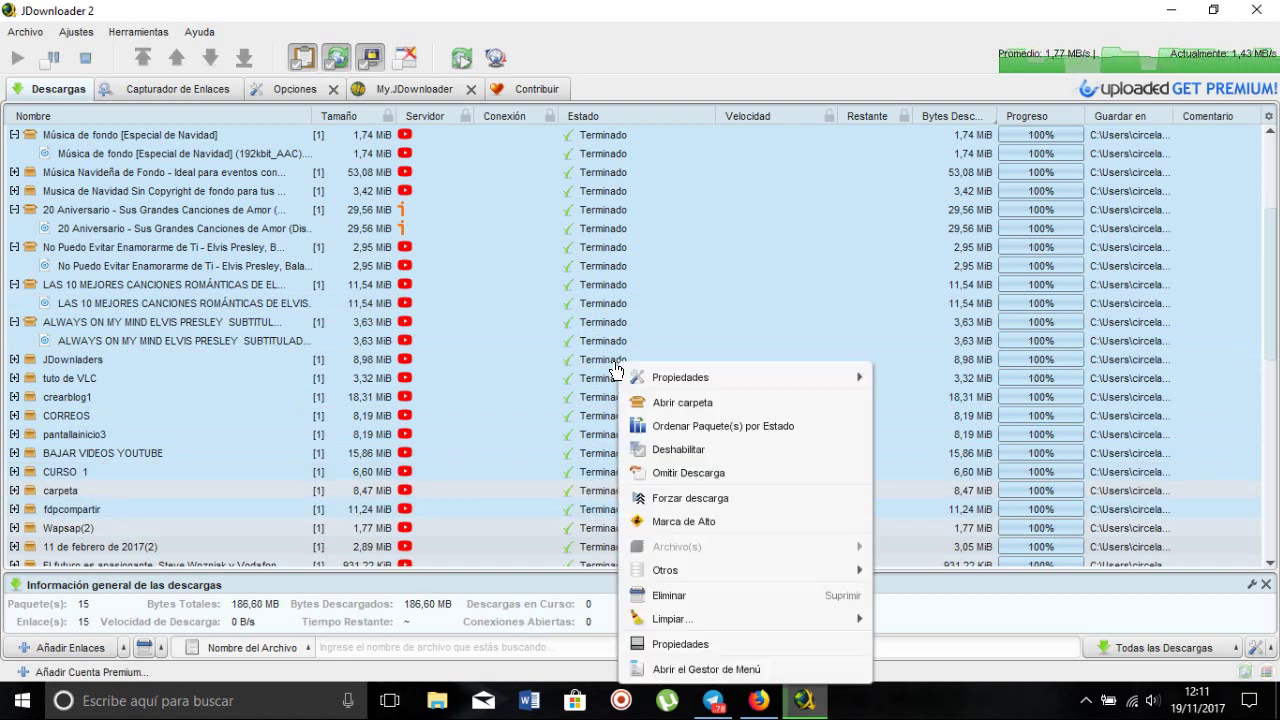
mouse_move(682, 616)
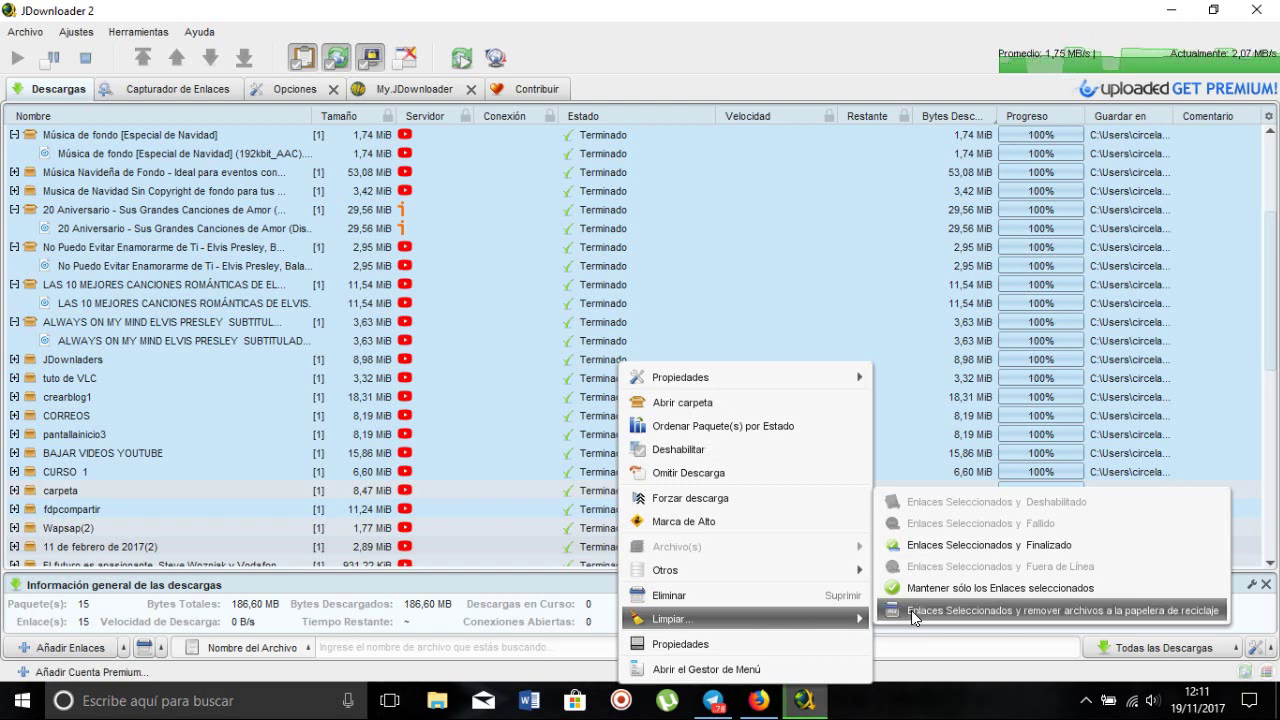
left_click(936, 546)
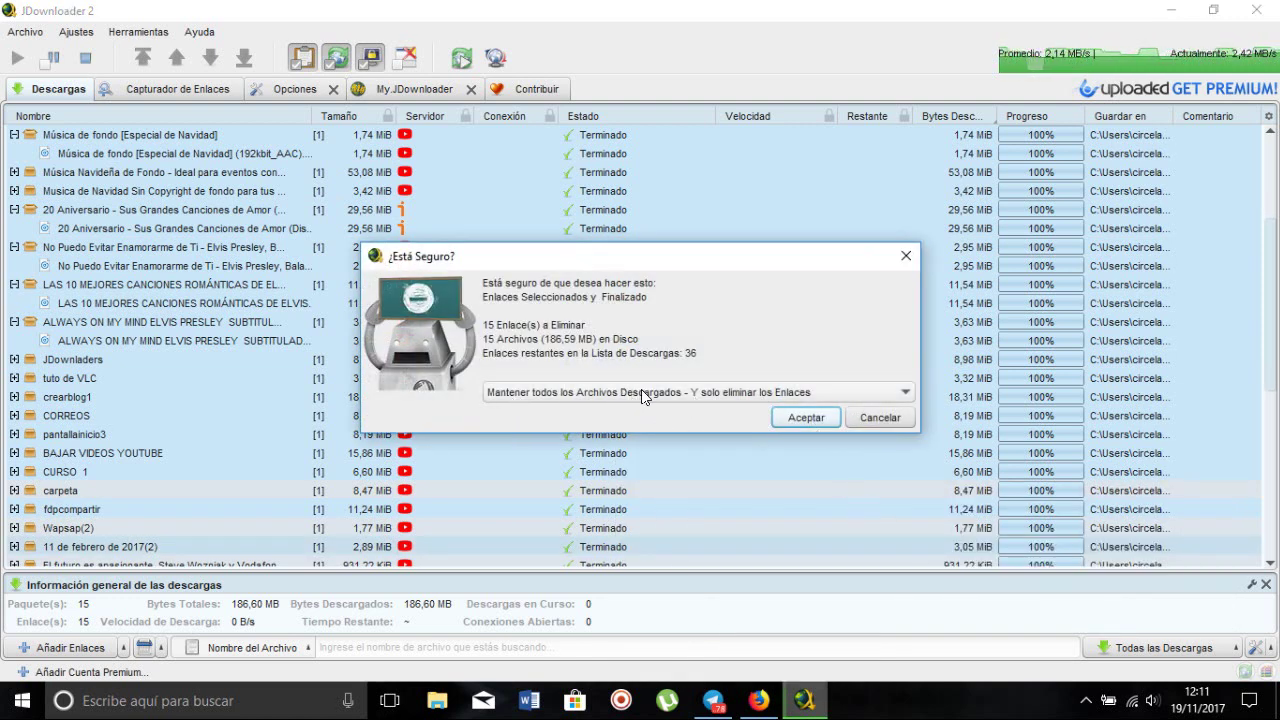
left_click(813, 418)
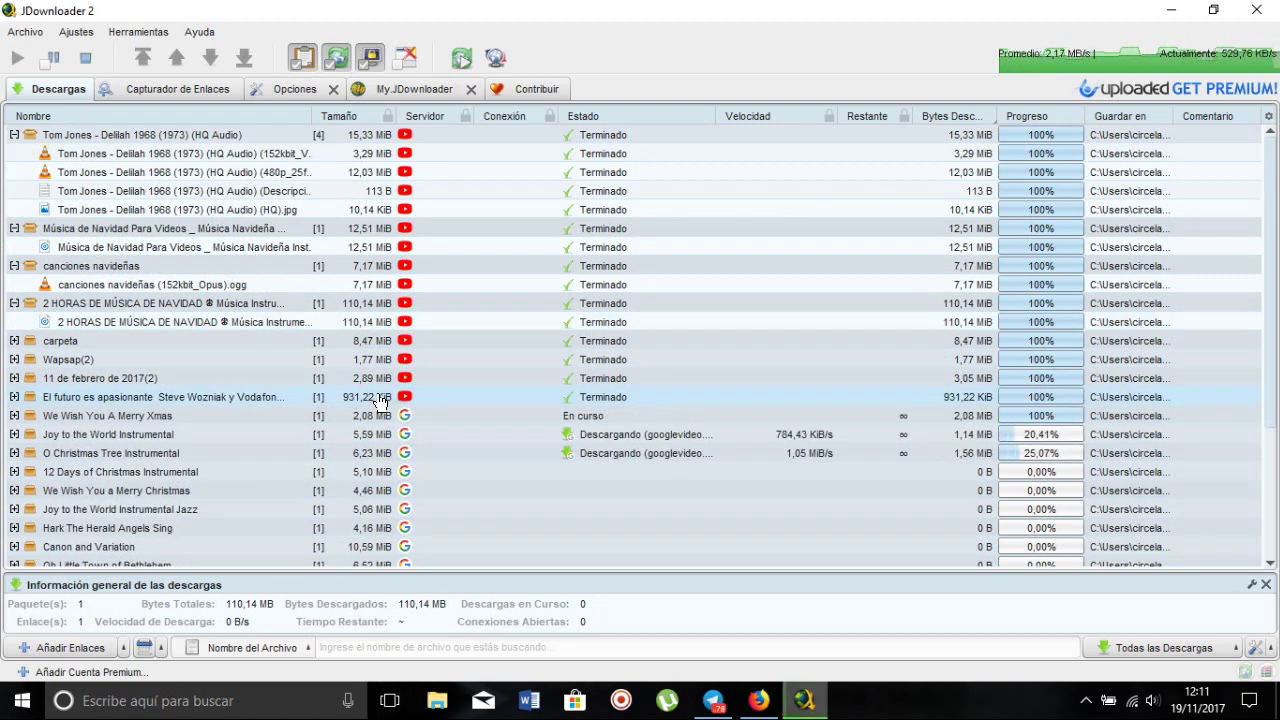
Remove the finished packages from "Tom Jones - Delilah 1968" through "2 HORAS DE MÚSICA DE NAVIDAD" from the downloads list, keeping their files
left_click_drag(380, 378, 366, 330)
left_click_drag(383, 229, 369, 141)
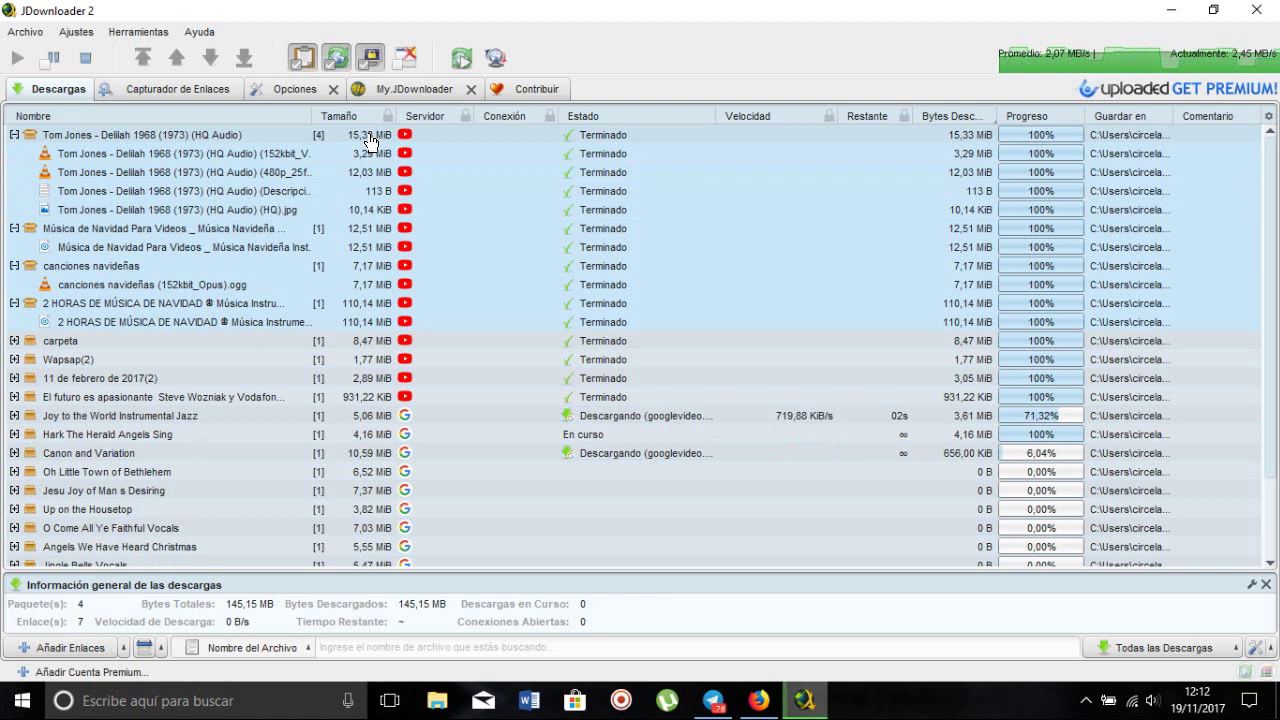
right_click(474, 208)
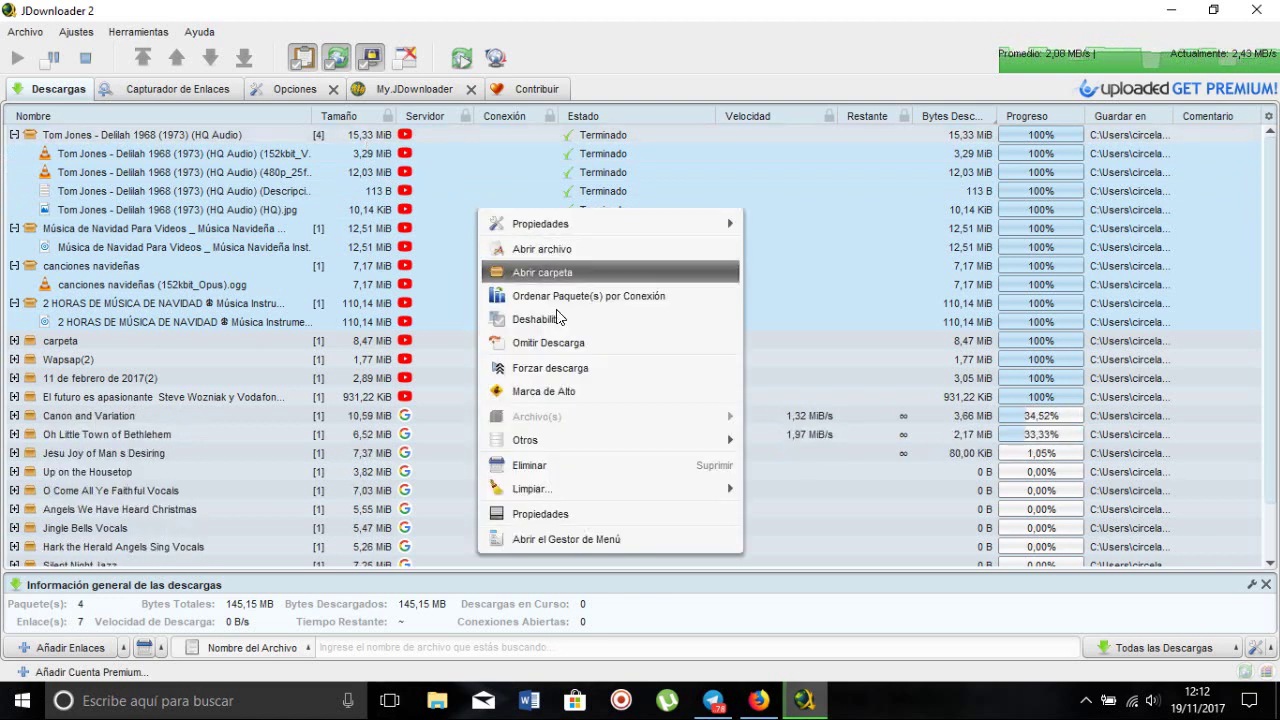
left_click(665, 466)
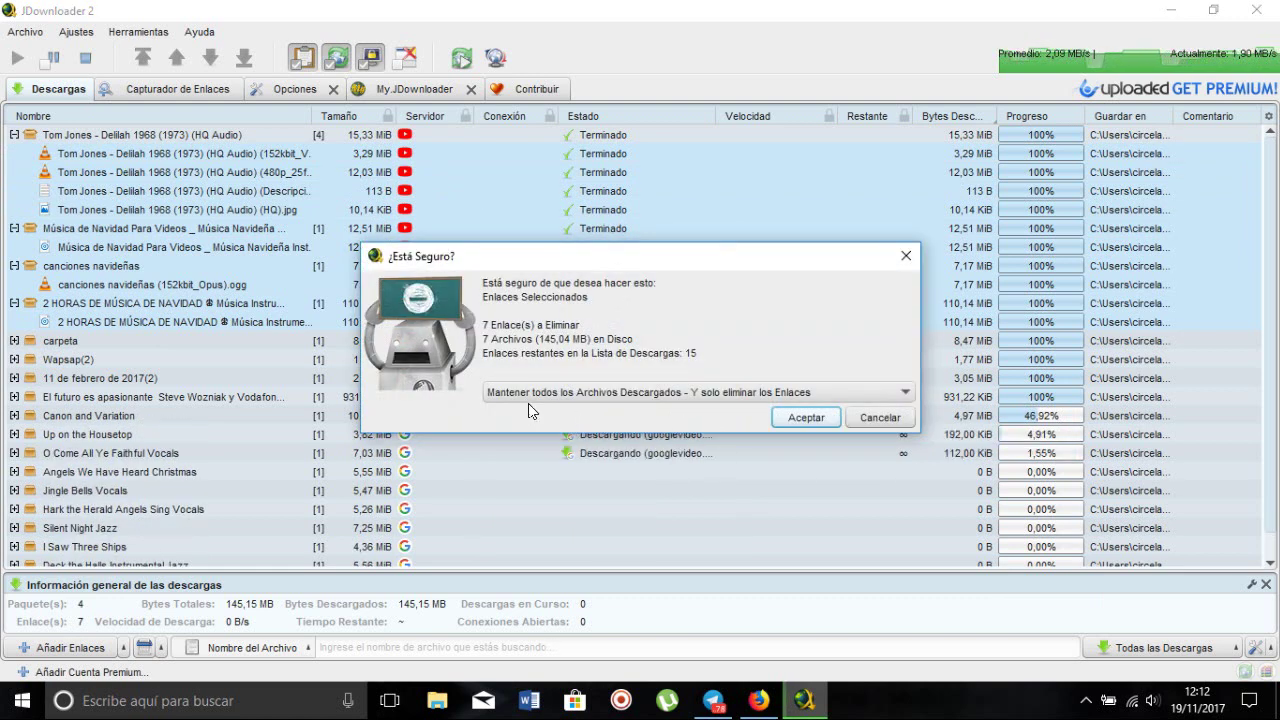
left_click(811, 423)
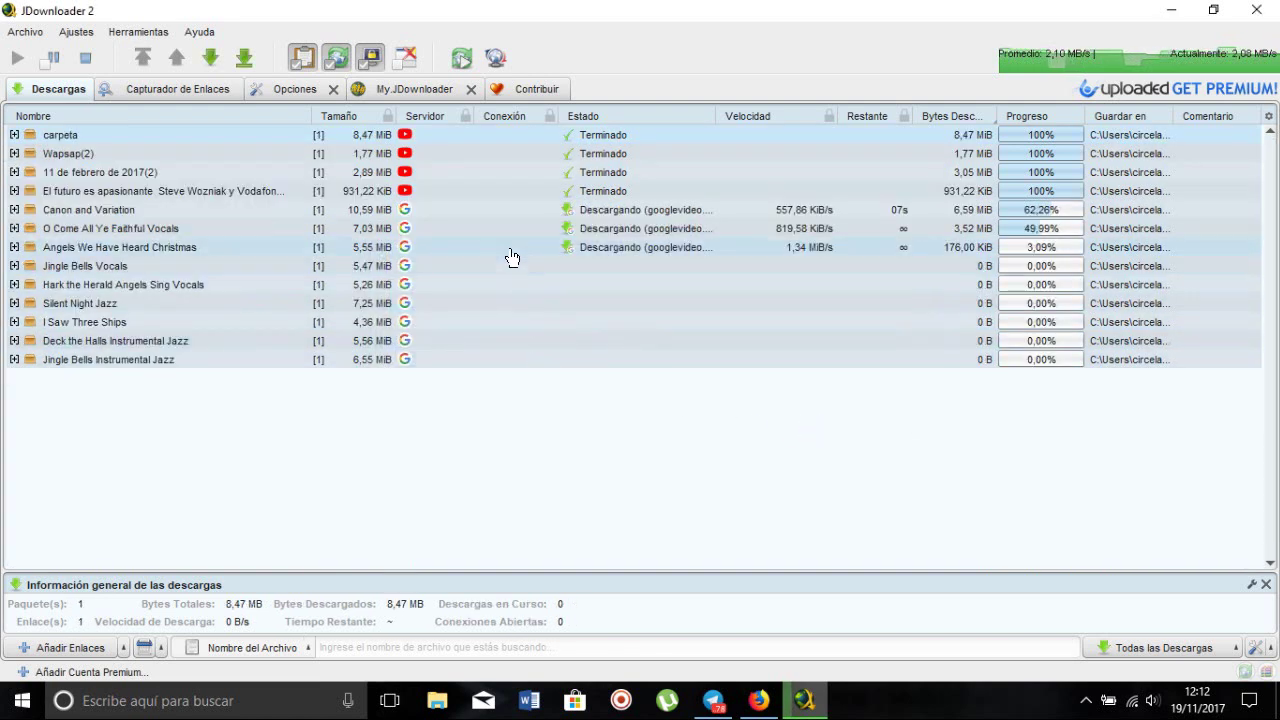
Remove the finished packages from "carpeta" through "El futuro es apasionante" from the downloads list and confirm the deletion
left_click(598, 151)
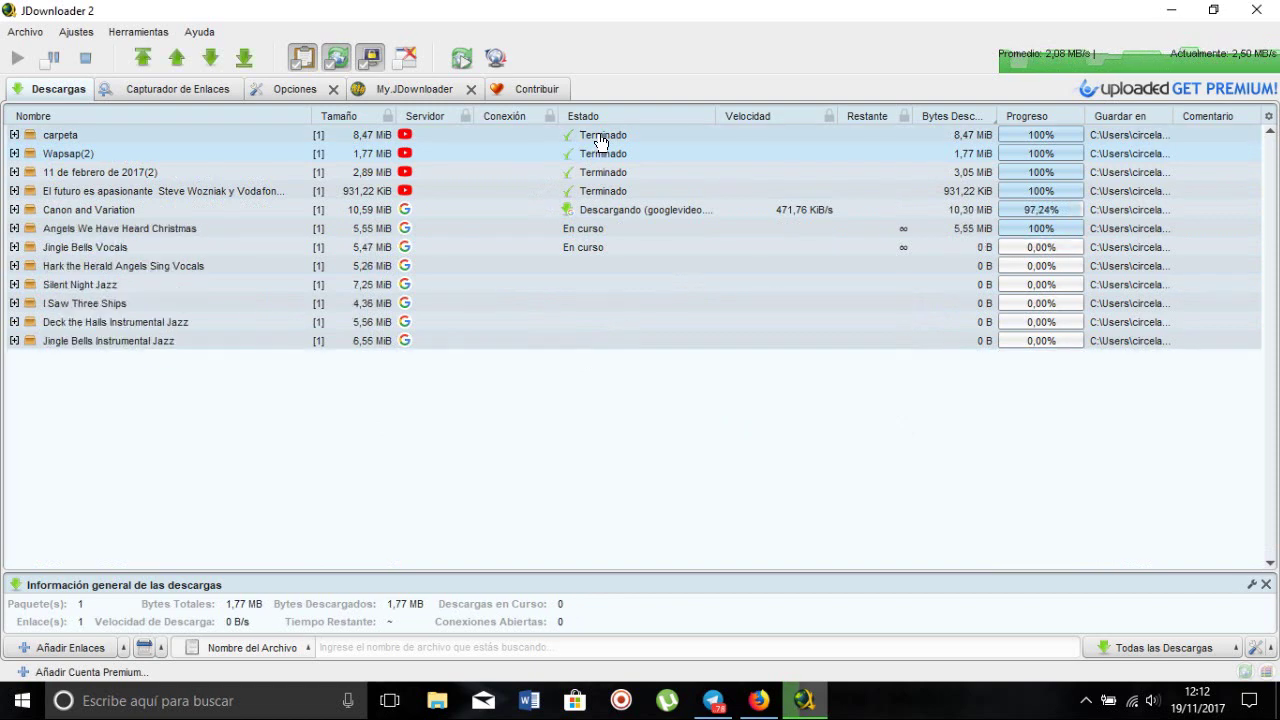
left_click(600, 171, "shift")
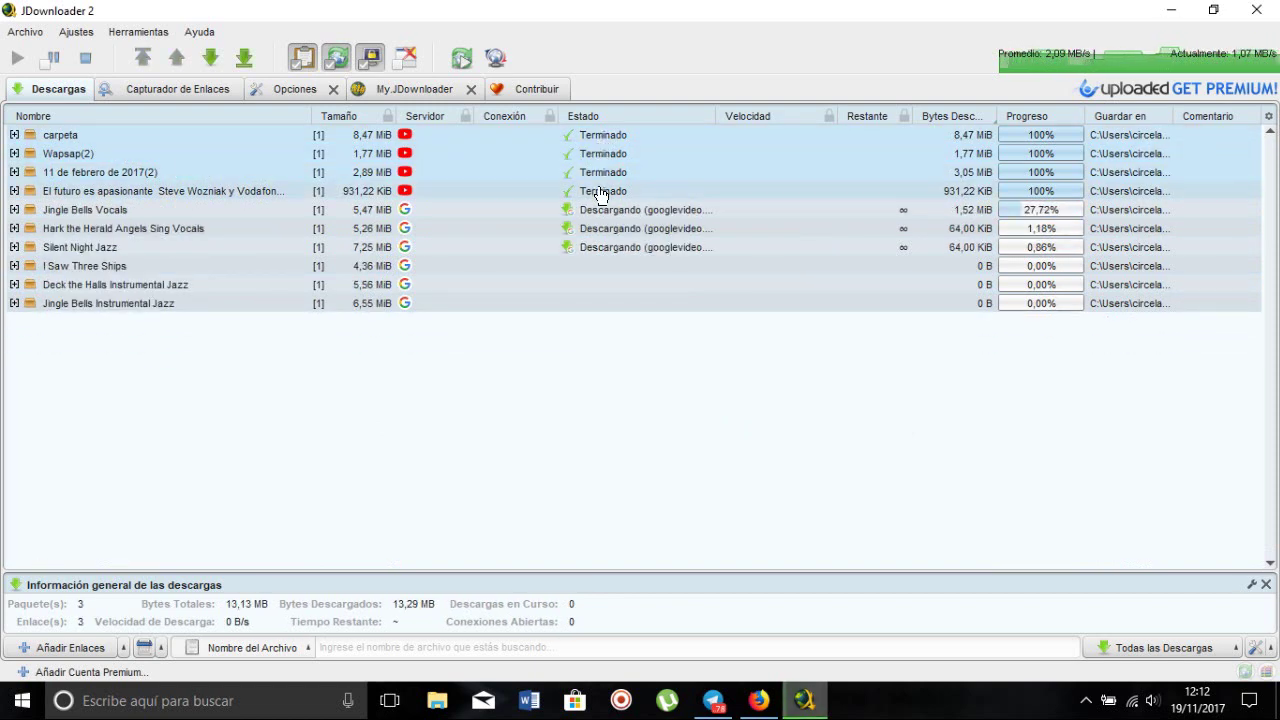
left_click(600, 192, "shift")
right_click(505, 164)
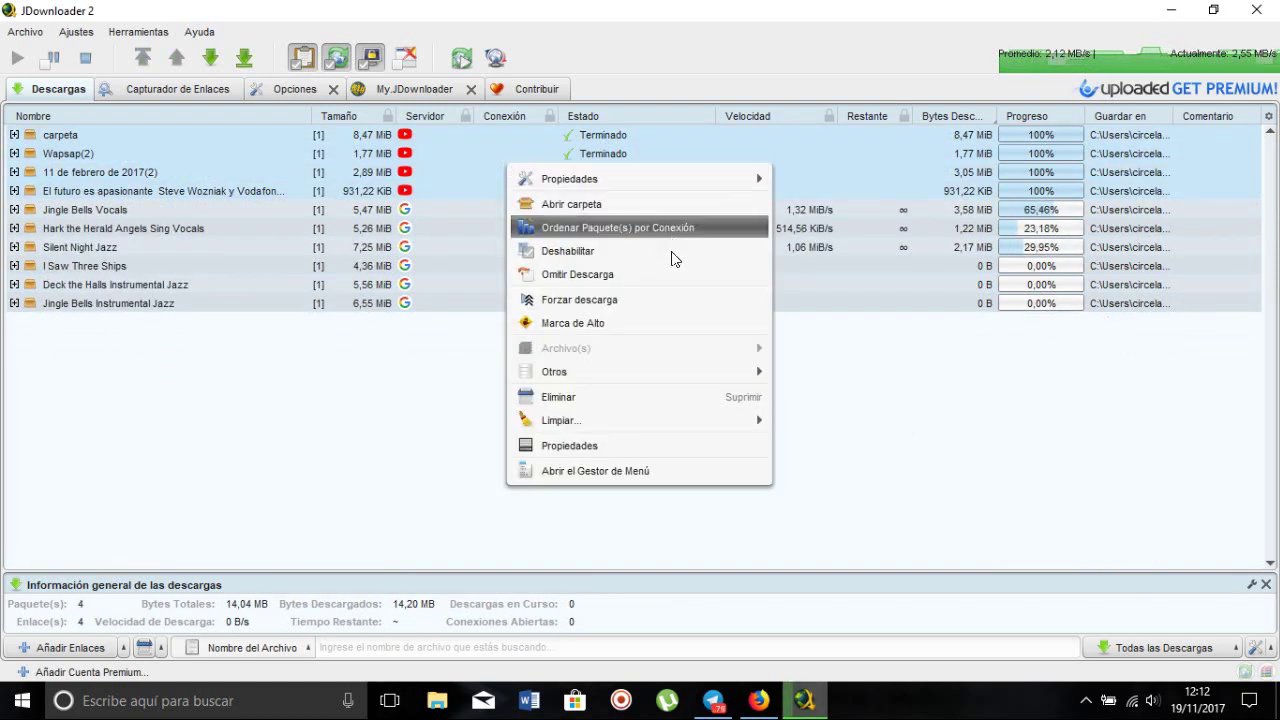
left_click(580, 397)
left_click(805, 418)
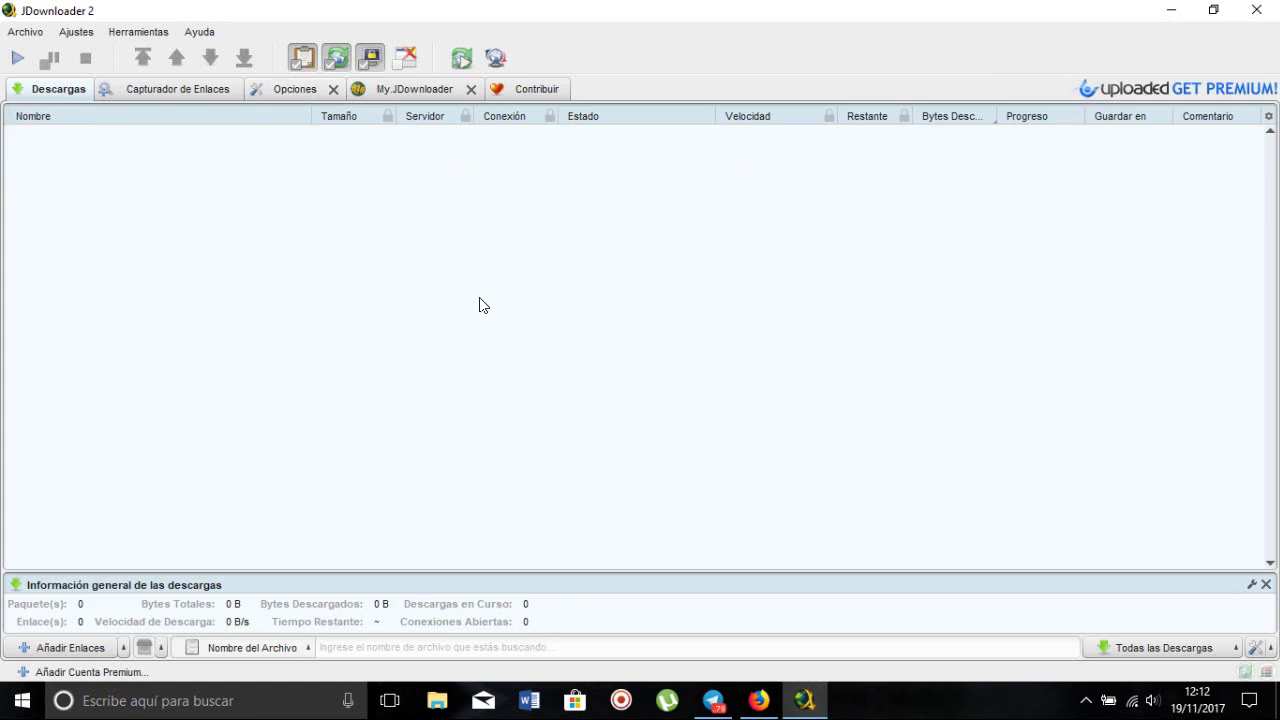
Set the maximum fragments per download to 4 and removal of finished links to "Inmediatamente", and return to the downloads list
left_click(282, 89)
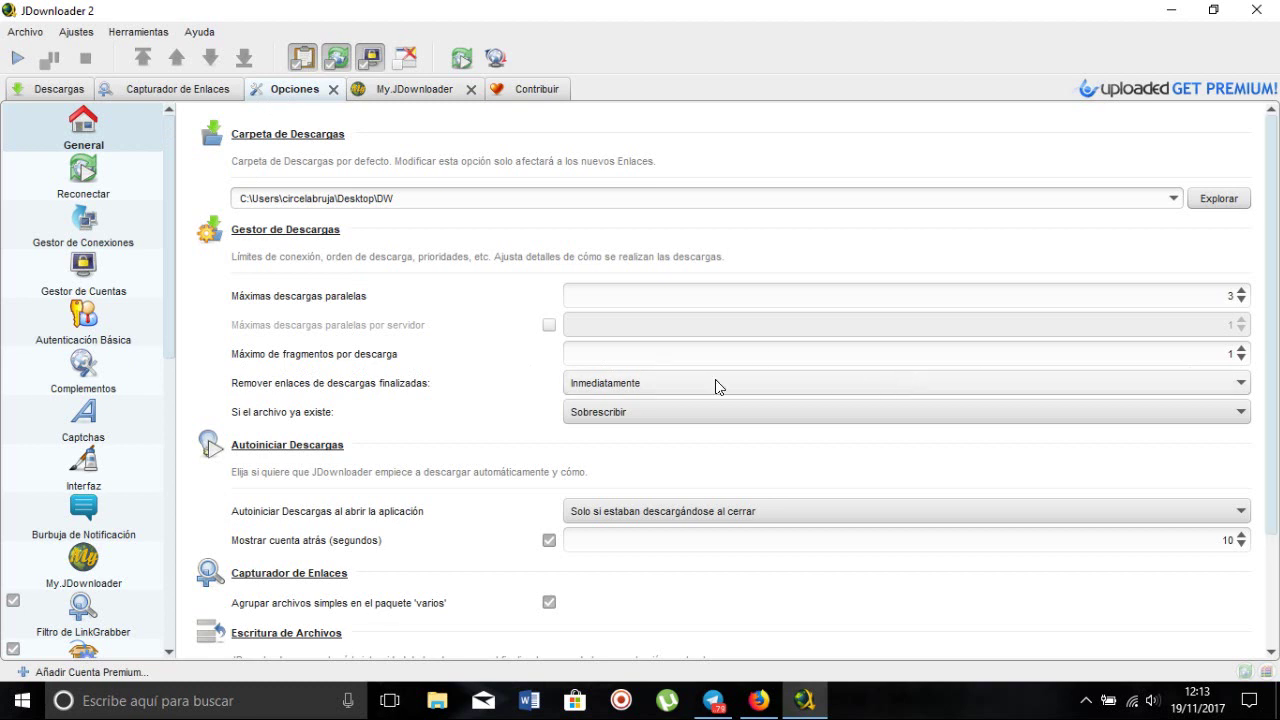
left_click(1241, 350)
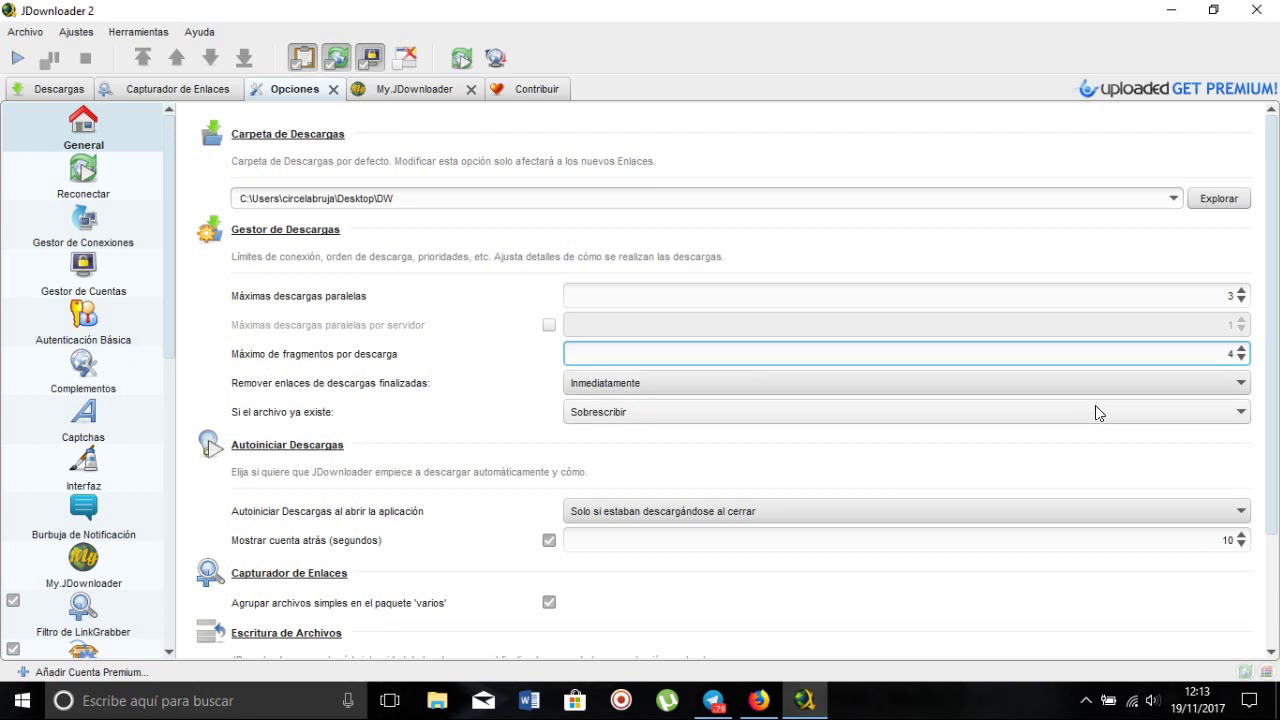
left_click(1240, 385)
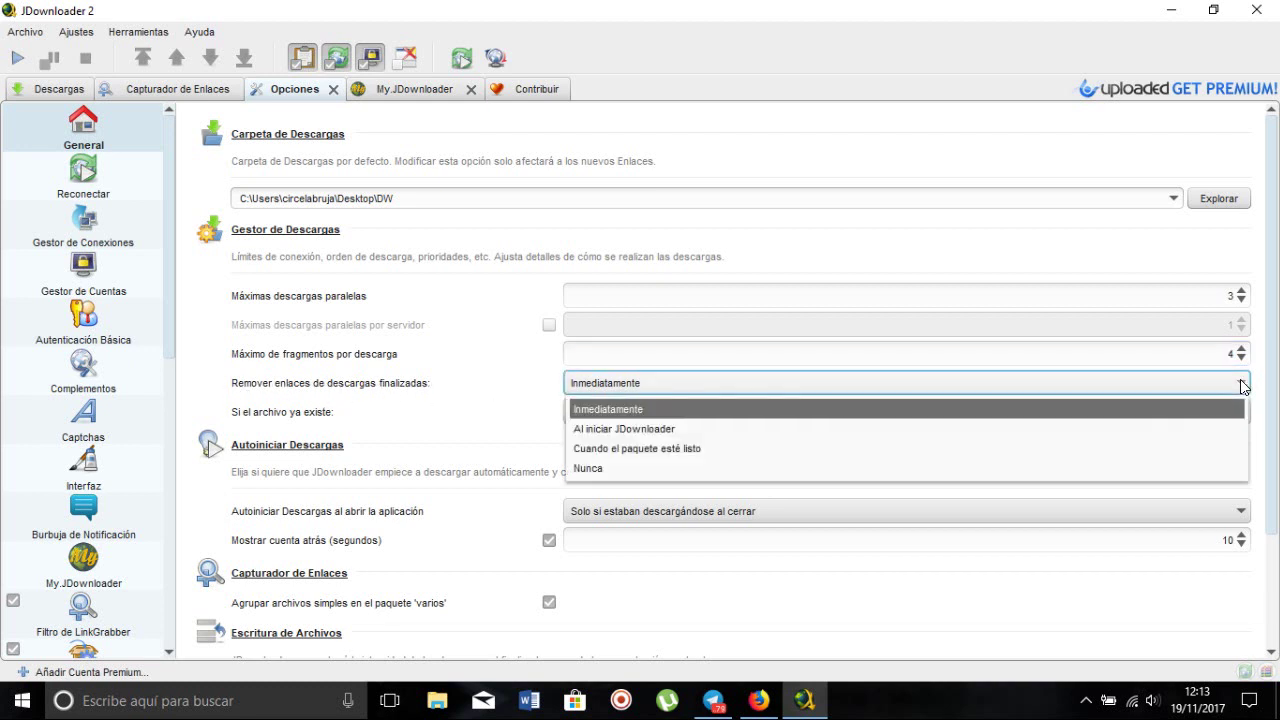
left_click(668, 409)
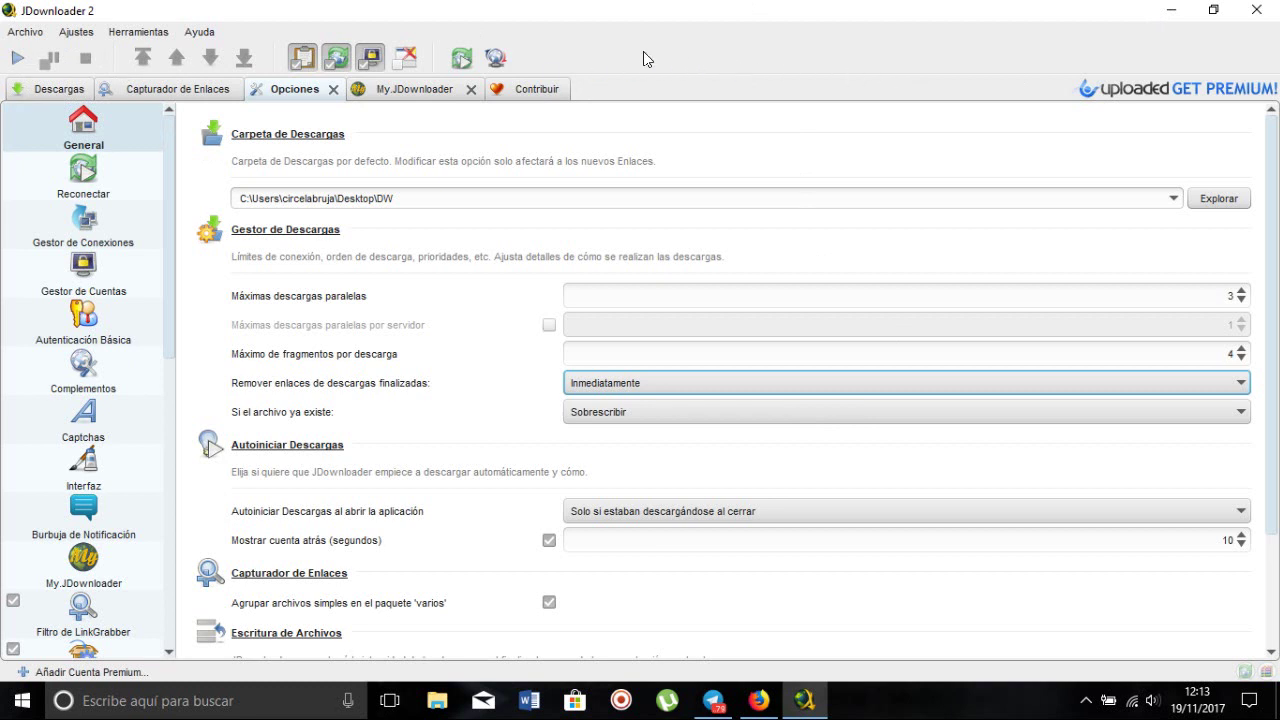
left_click(41, 92)
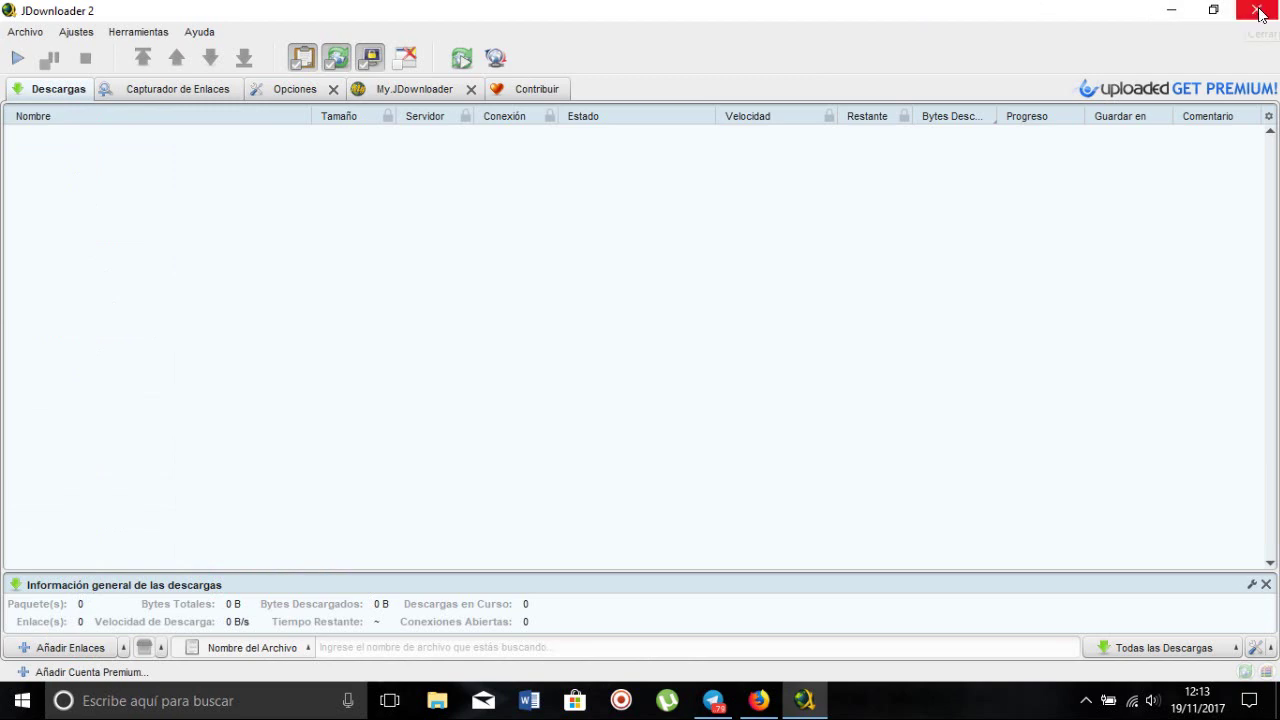
Switch to Firefox's YouTube audio library, clear the page selection, and look through the "christmas" song list to its last tracks
left_click(1167, 14)
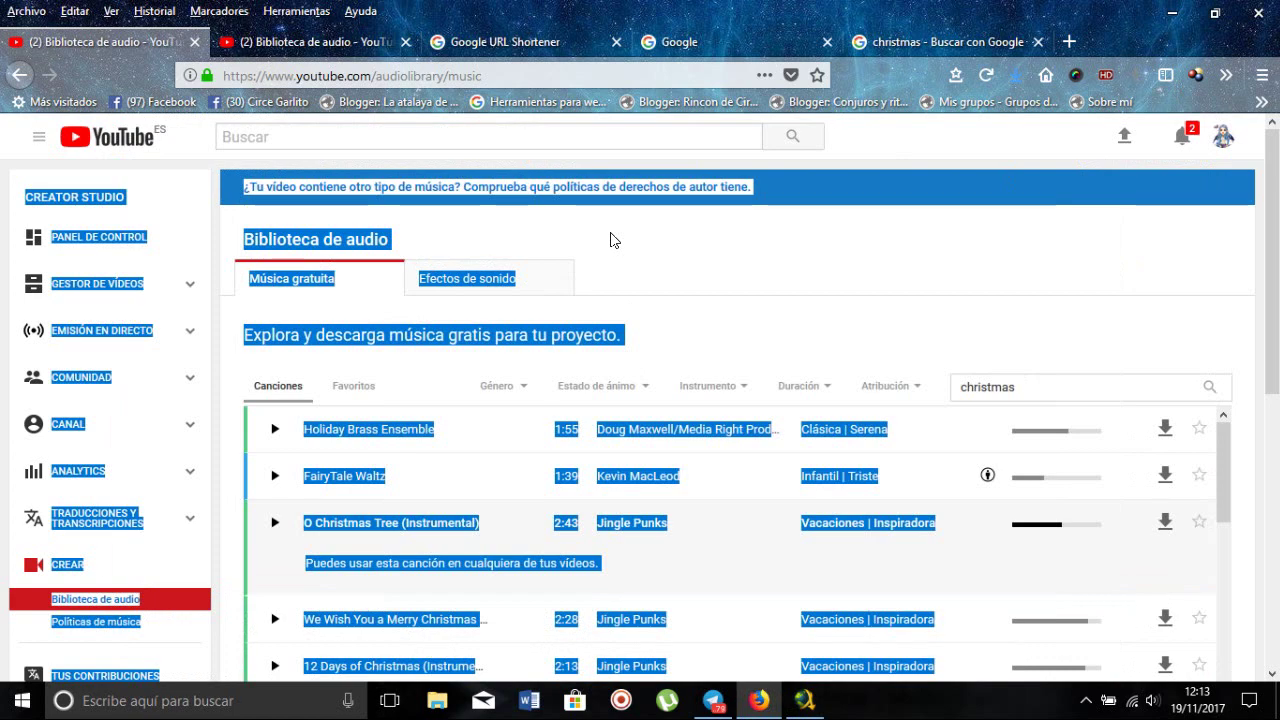
left_click(392, 246)
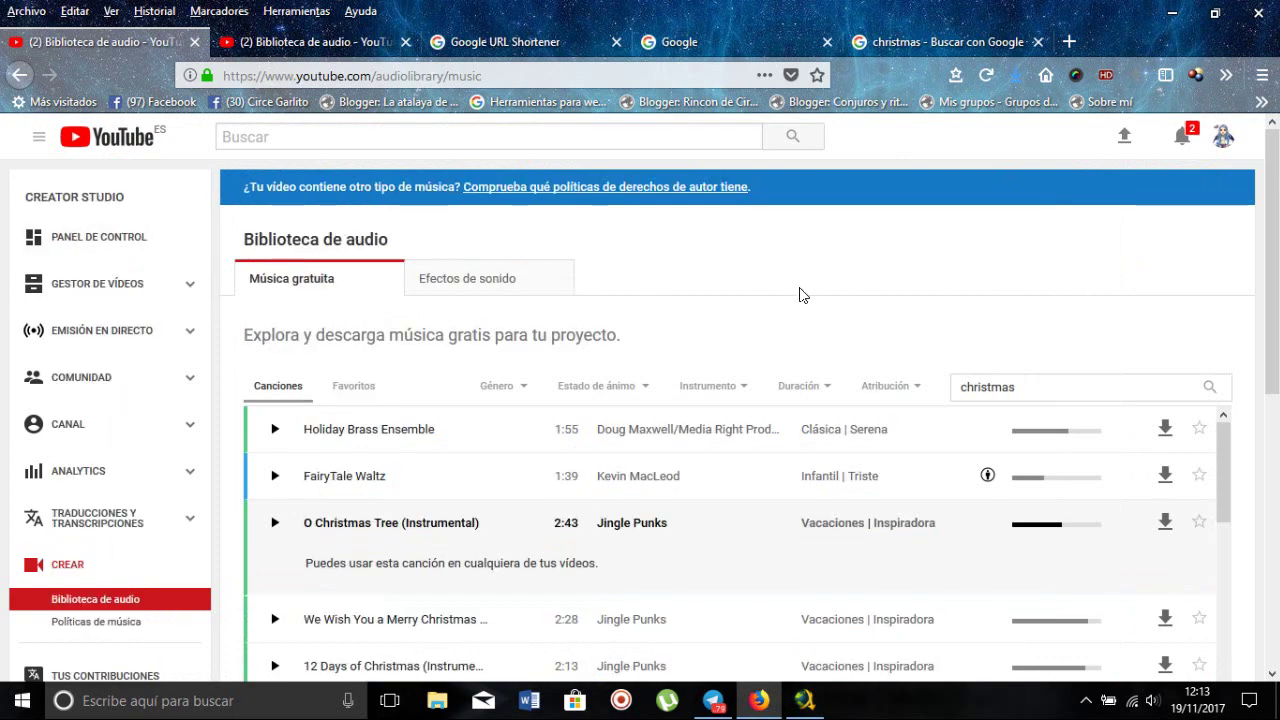
scroll(785, 380, "down", 8)
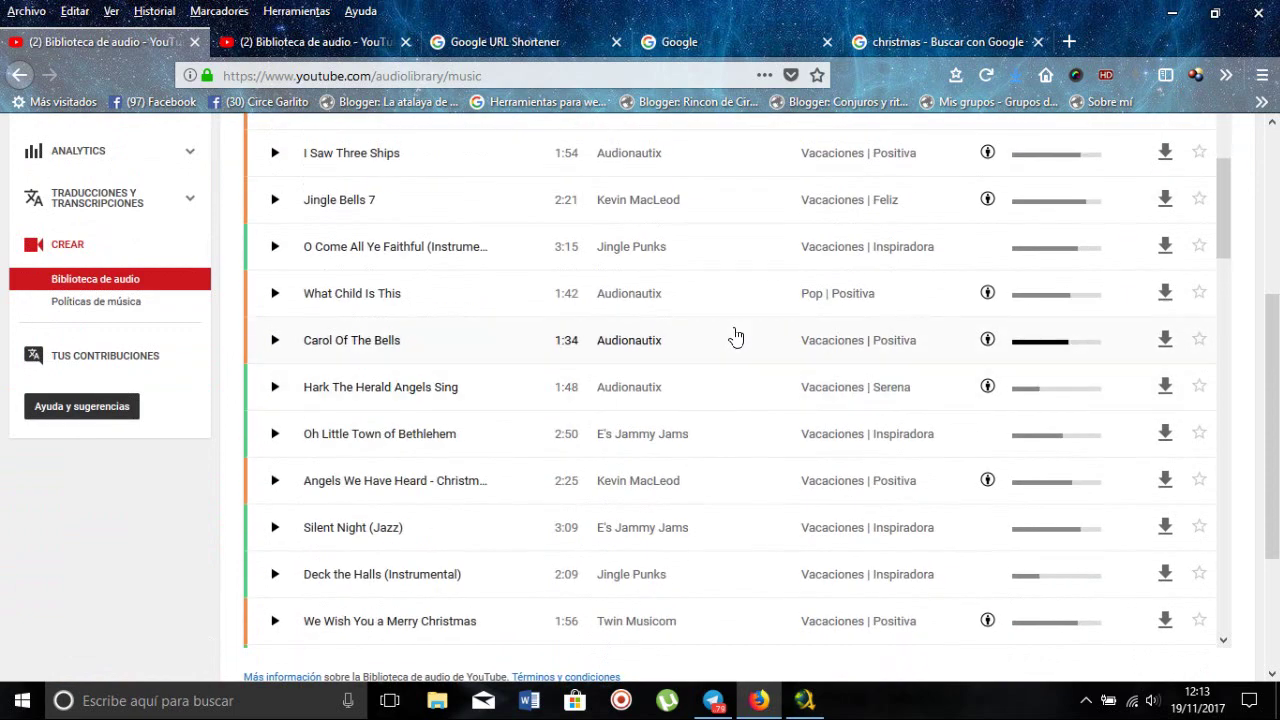
scroll(735, 338, "down", 2)
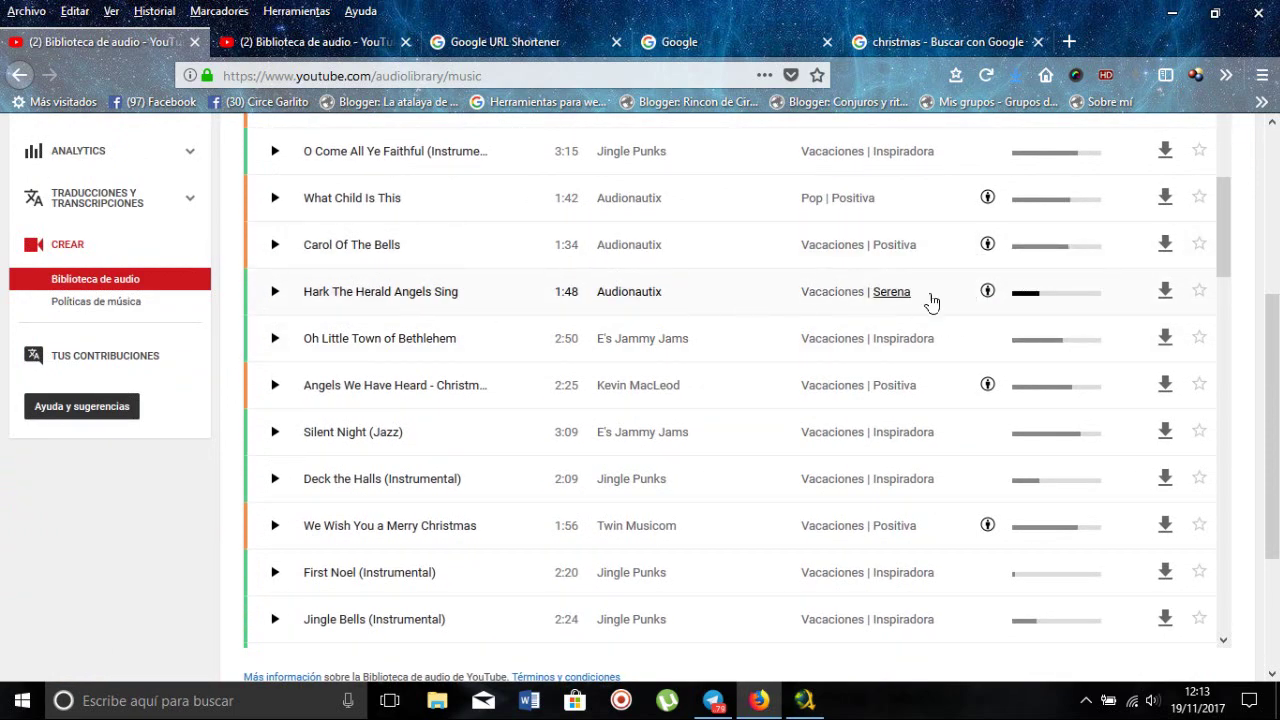
scroll(937, 337, "down", 2)
scroll(938, 344, "down", 10)
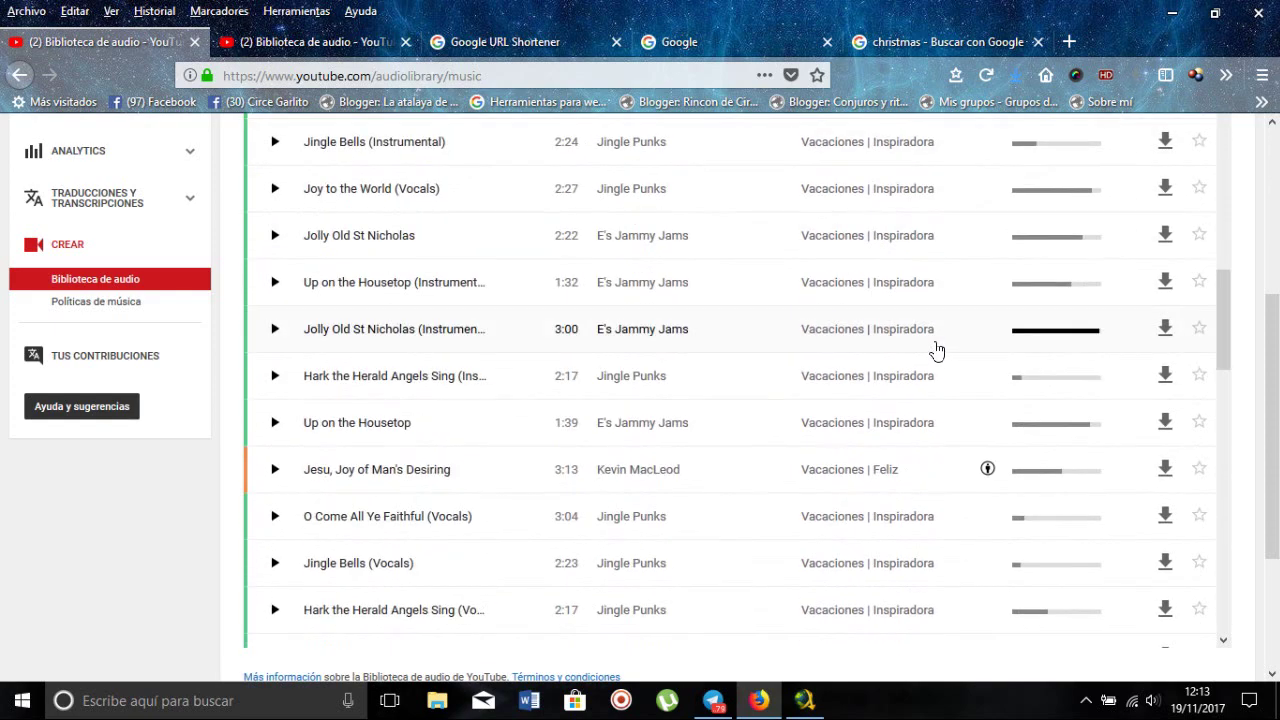
scroll(938, 350, "down", 15)
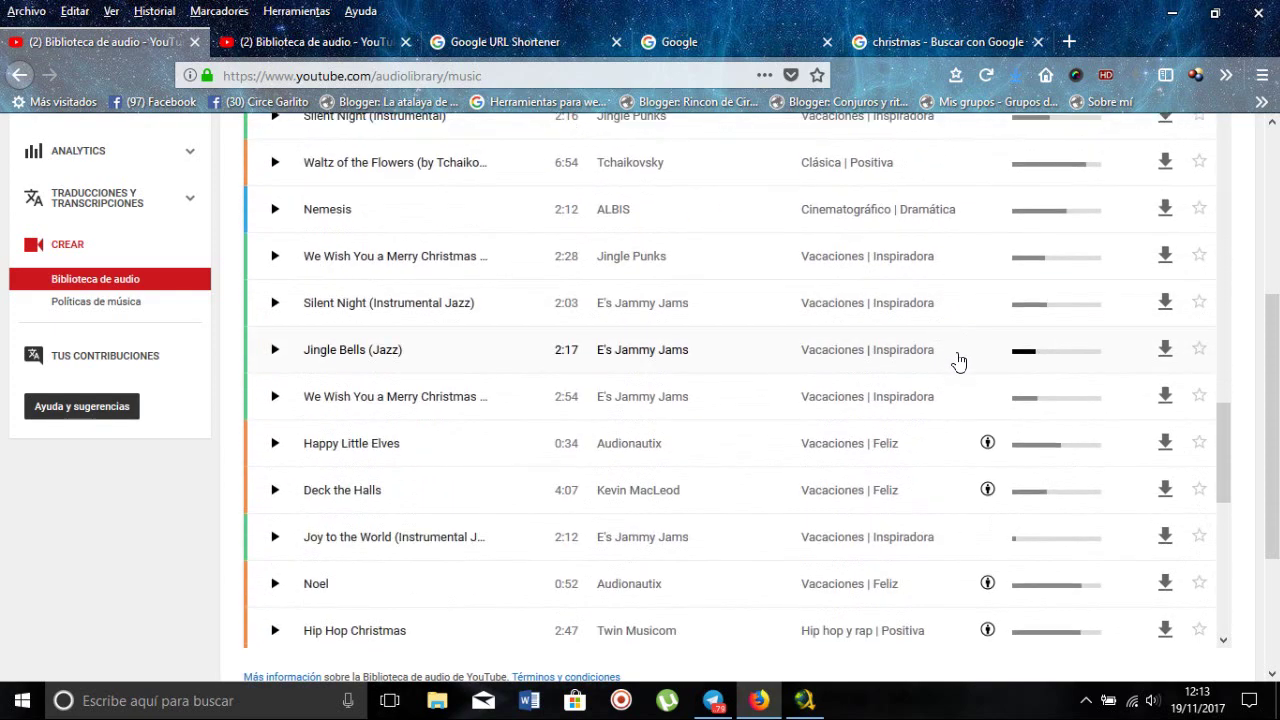
scroll(957, 352, "down", 4)
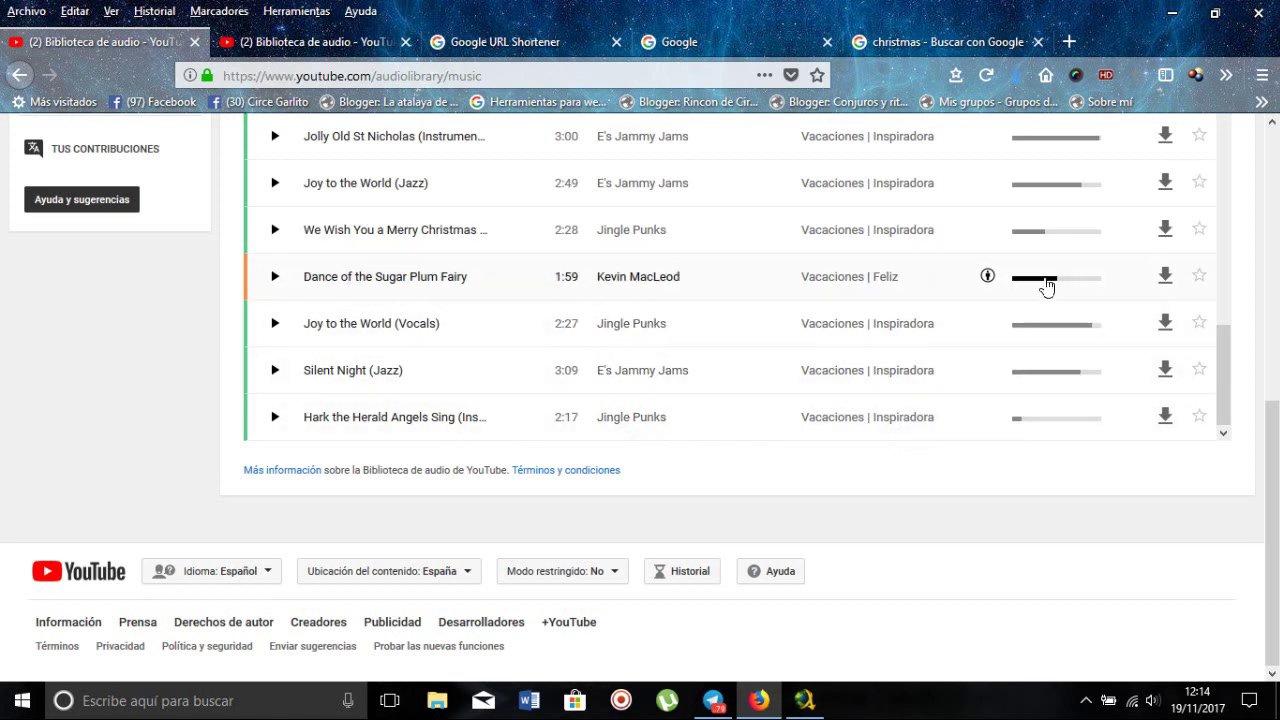
Show the attribution requirements for "Dance of the Sugar Plum Fairy" and "Hip Hop Christmas", and return to the start of the song list
left_click(987, 284)
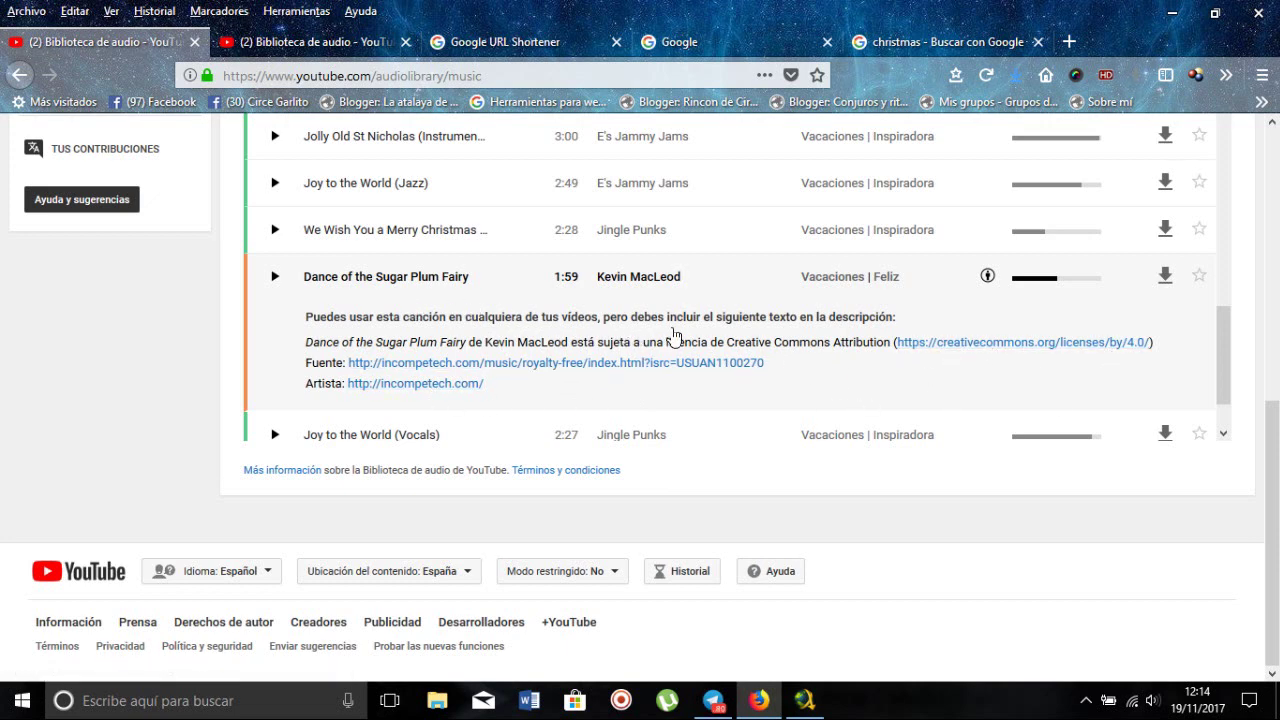
scroll(675, 333, "up", 5)
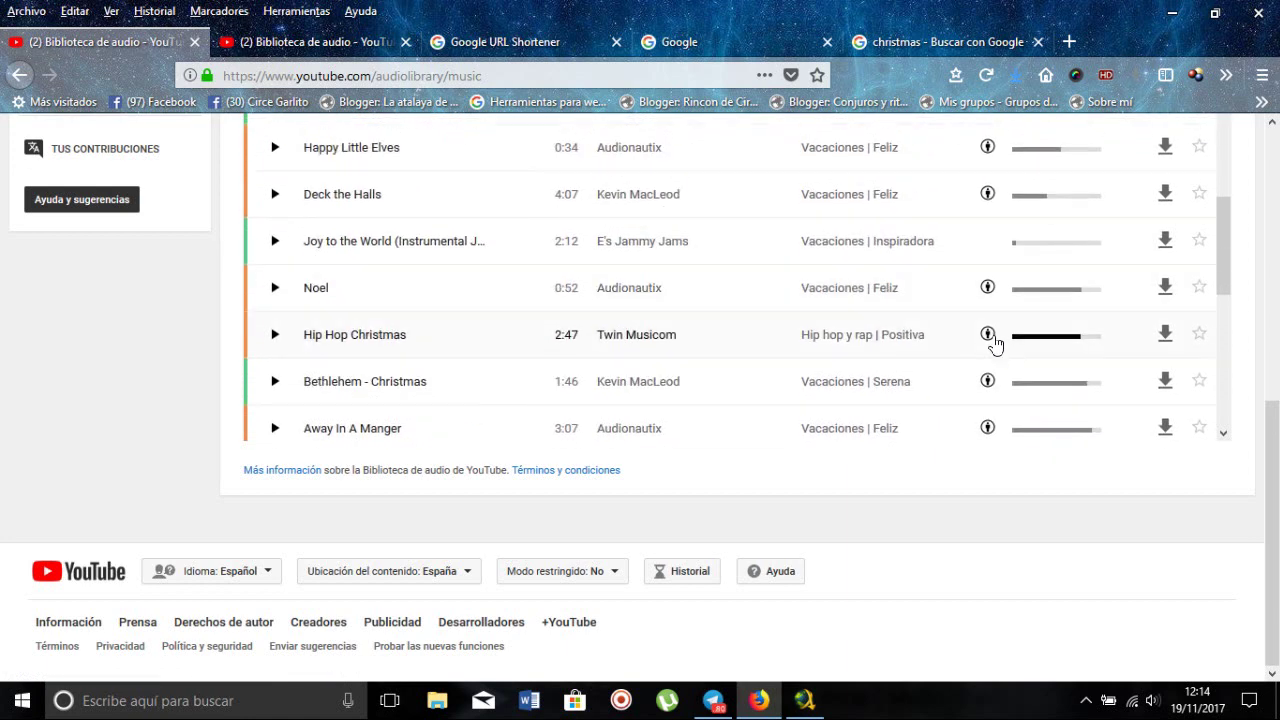
left_click(988, 335)
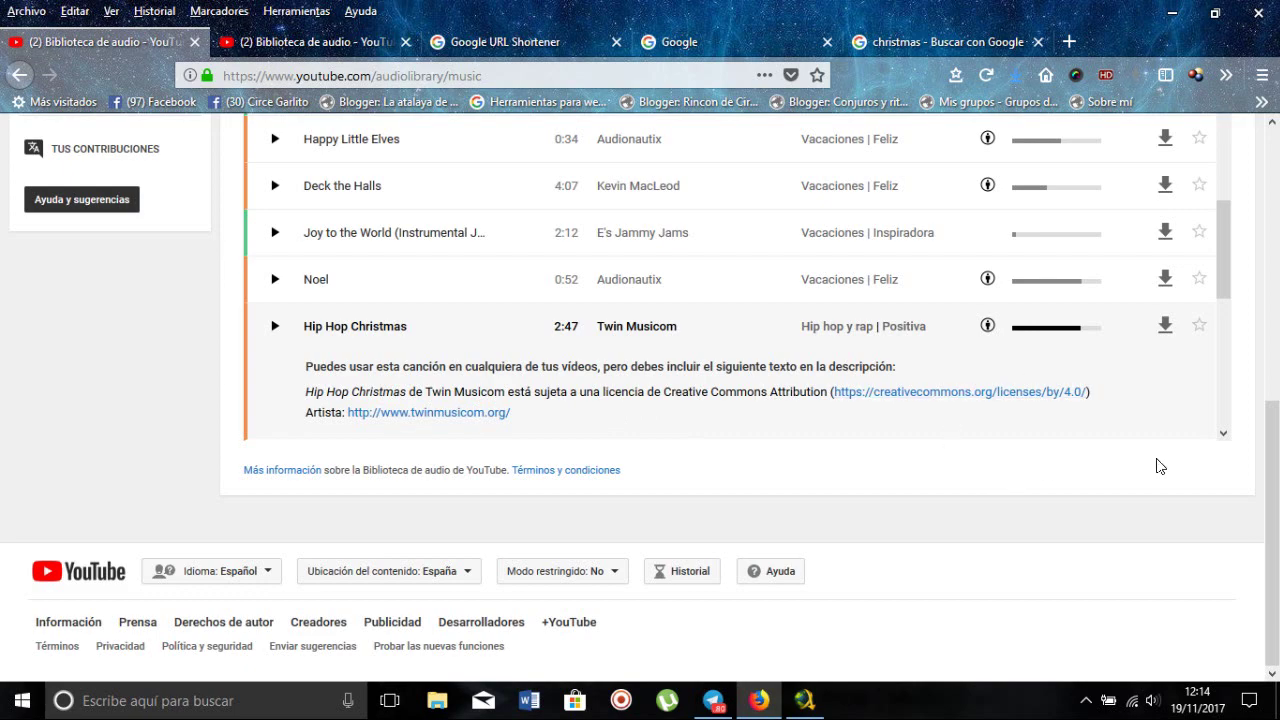
left_click_drag(1217, 282, 1229, 167)
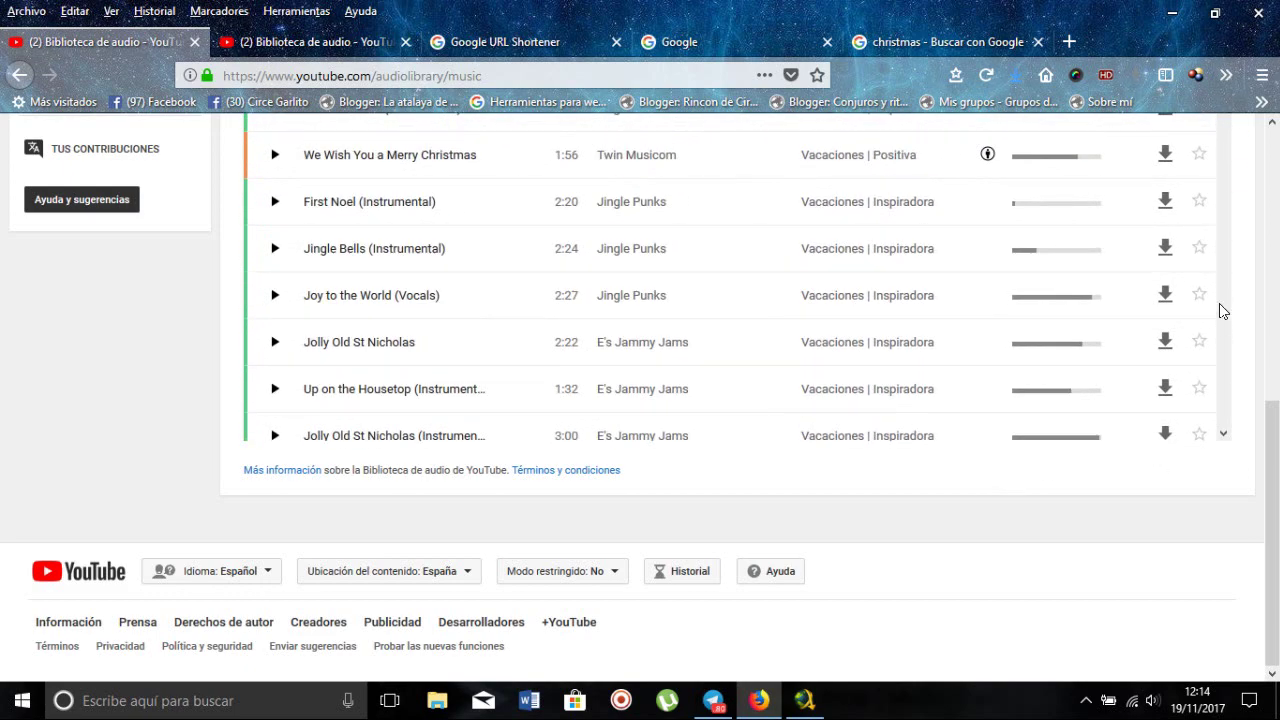
scroll(1219, 311, "up", 10)
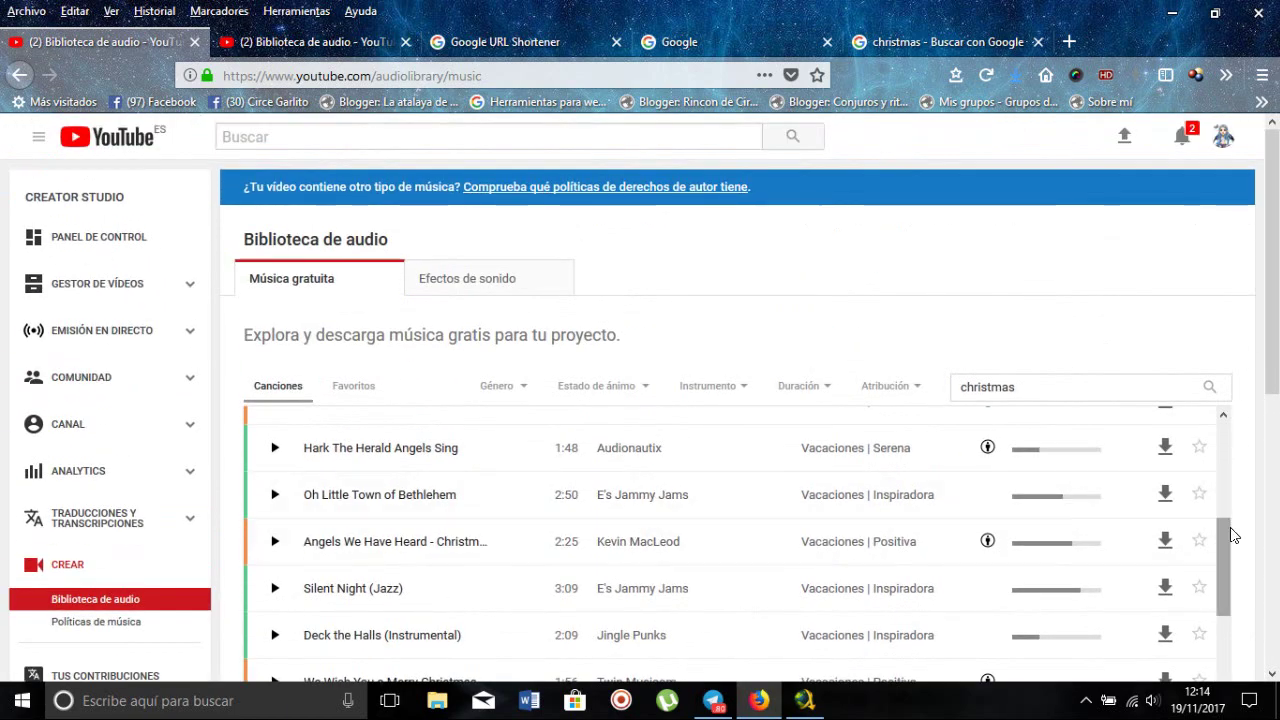
left_click_drag(1224, 525, 1237, 417)
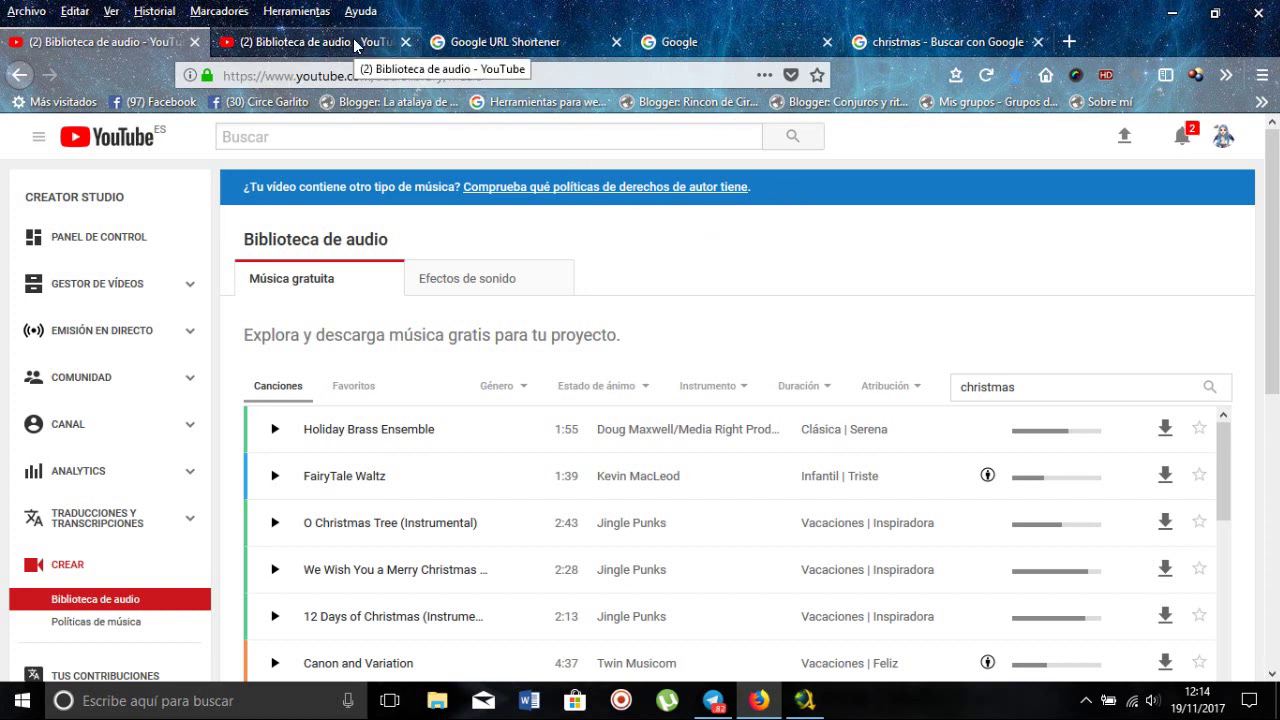
Leave Firefox for the desktop and open Screen Recorder
left_click(1261, 17)
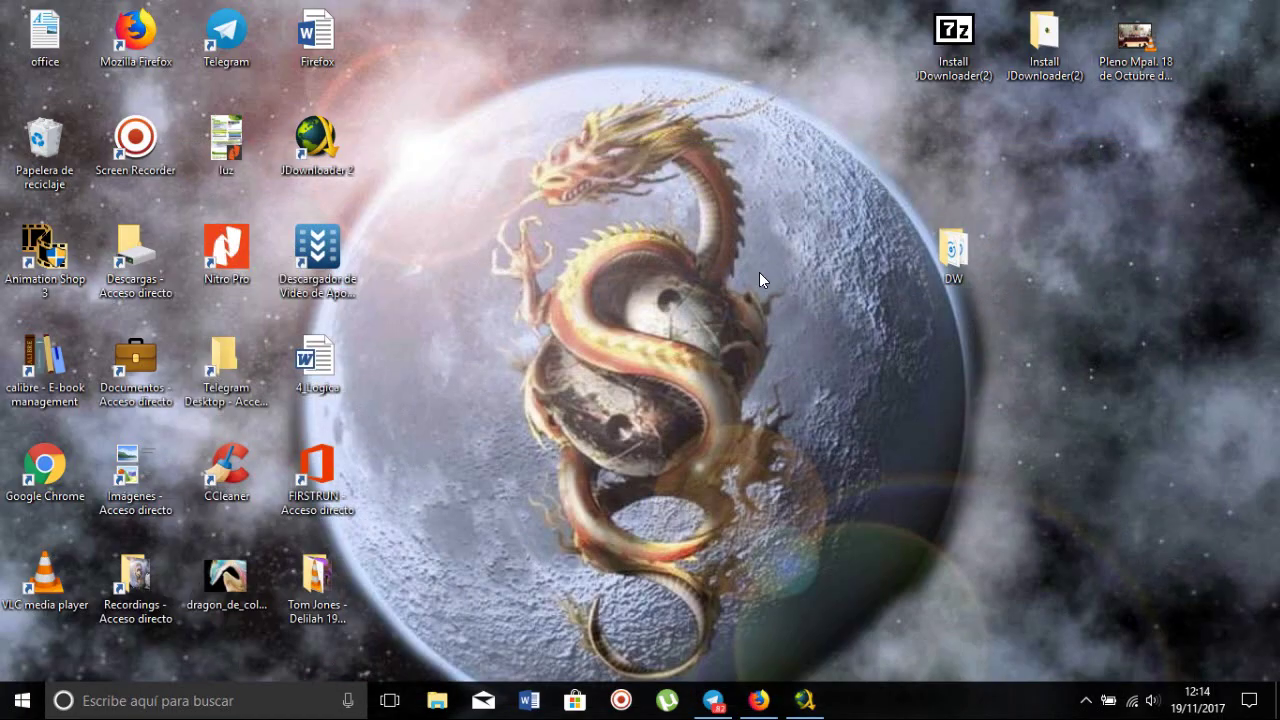
double_click(130, 130)
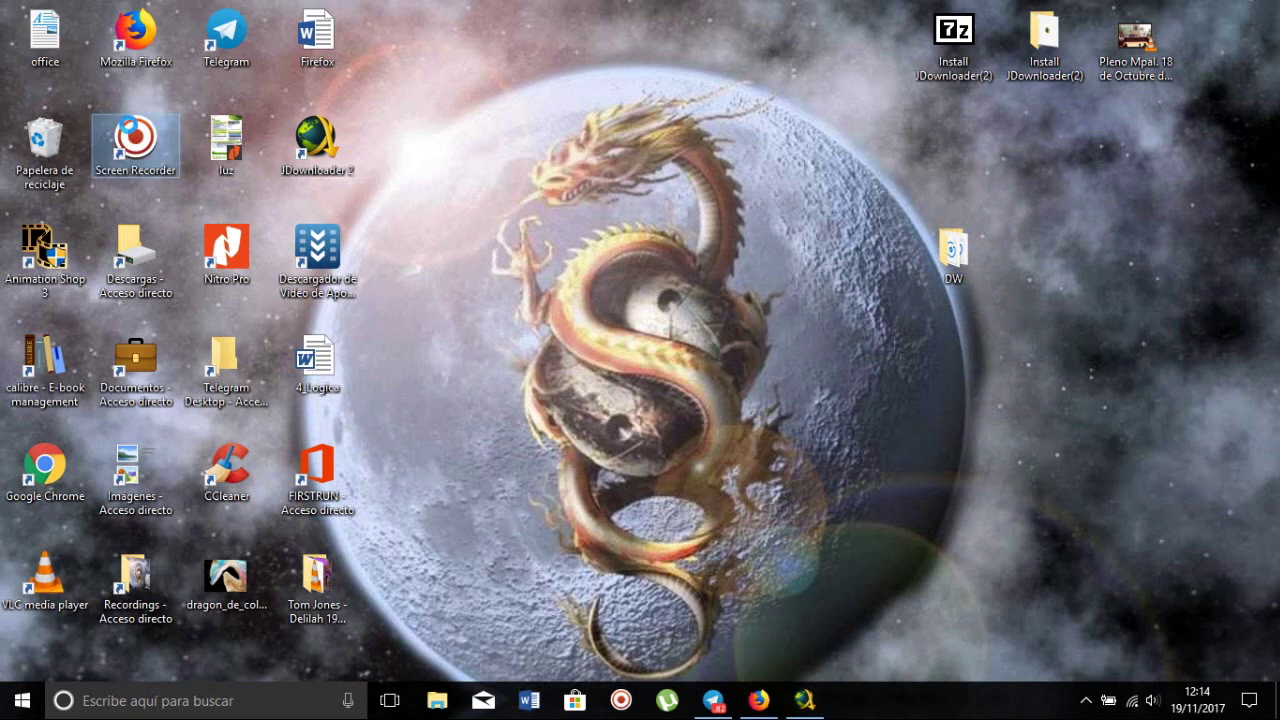
right_click(127, 122)
left_click(200, 203)
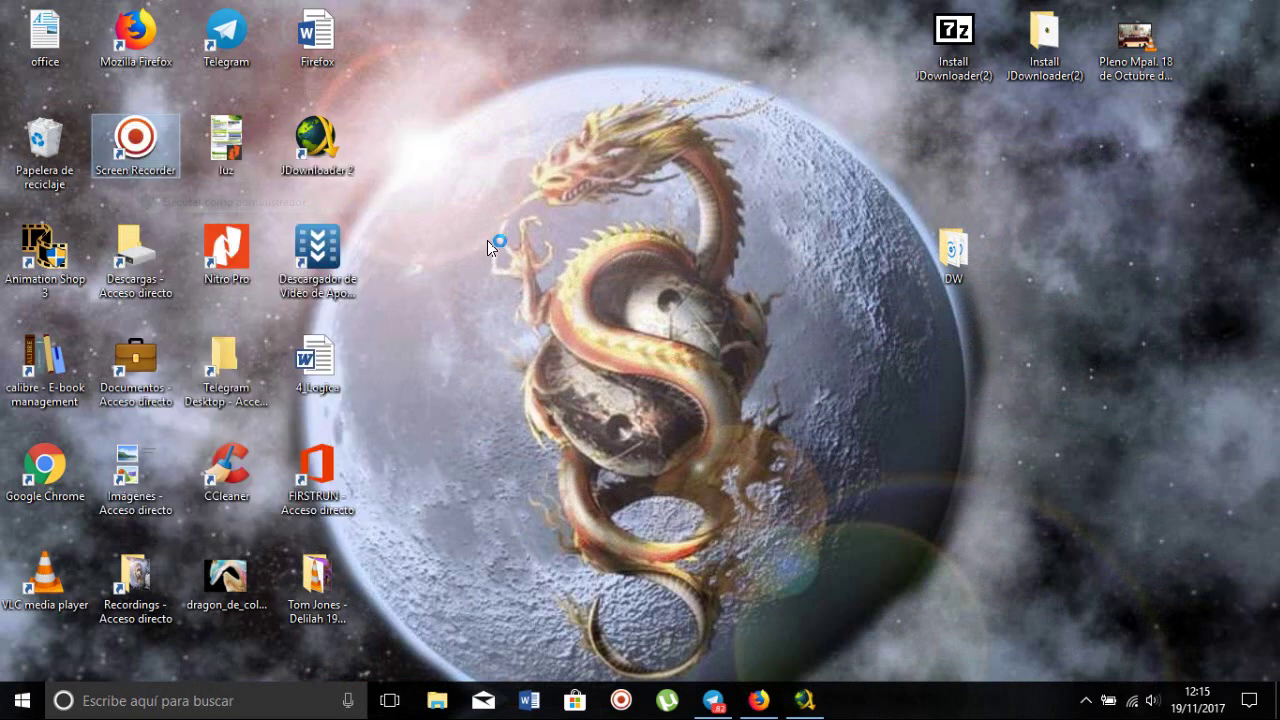
left_click(550, 487)
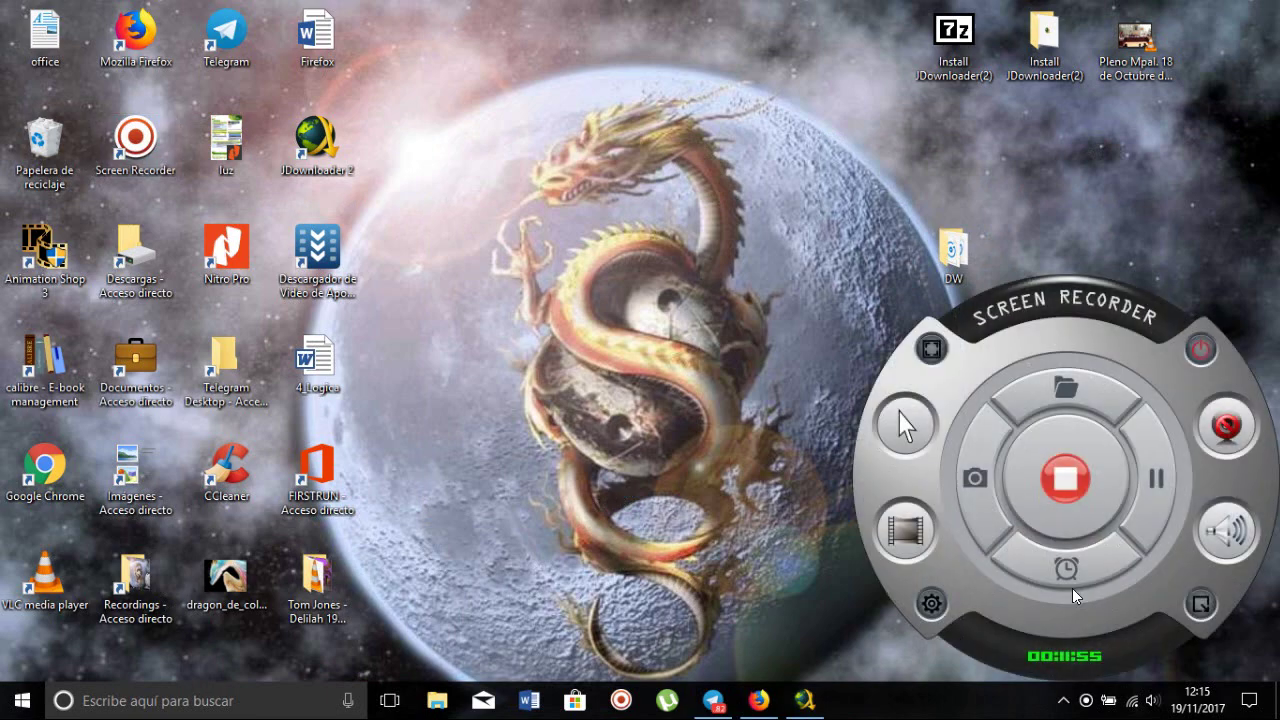